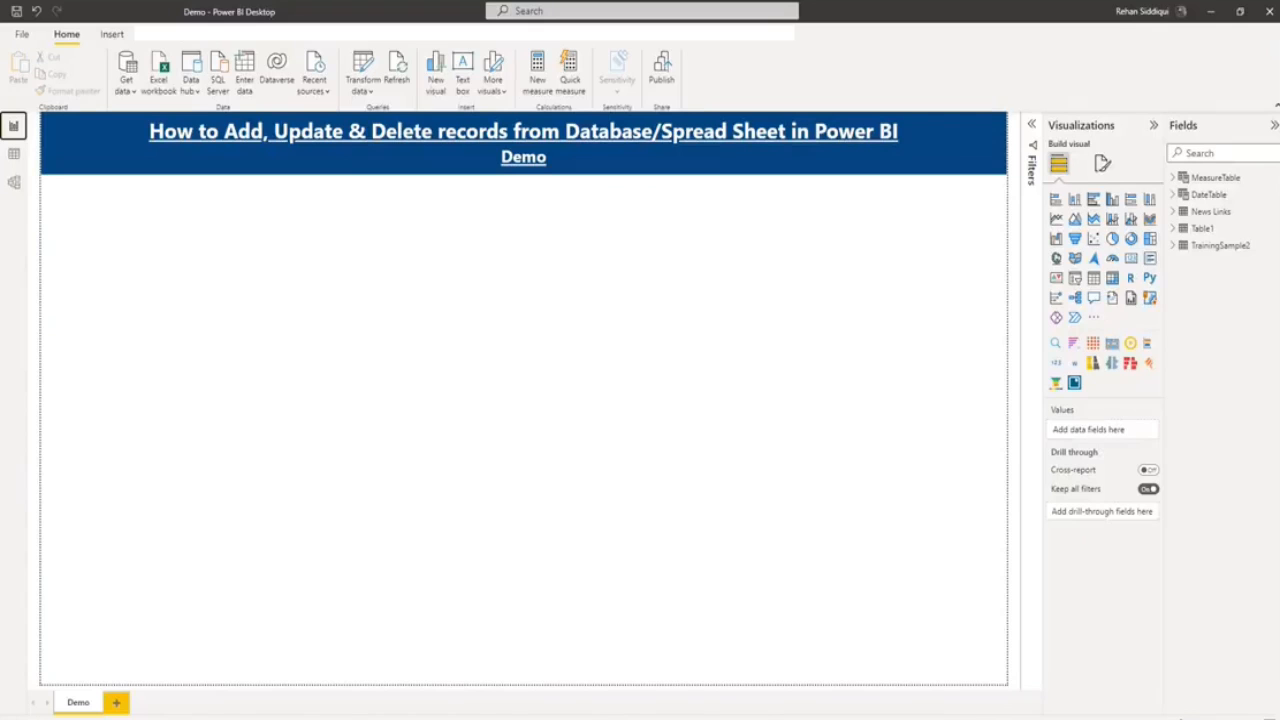
- After checking Table1's rows, place an empty table visual at the left edge of the Demo page and make it taller
click(14, 154)
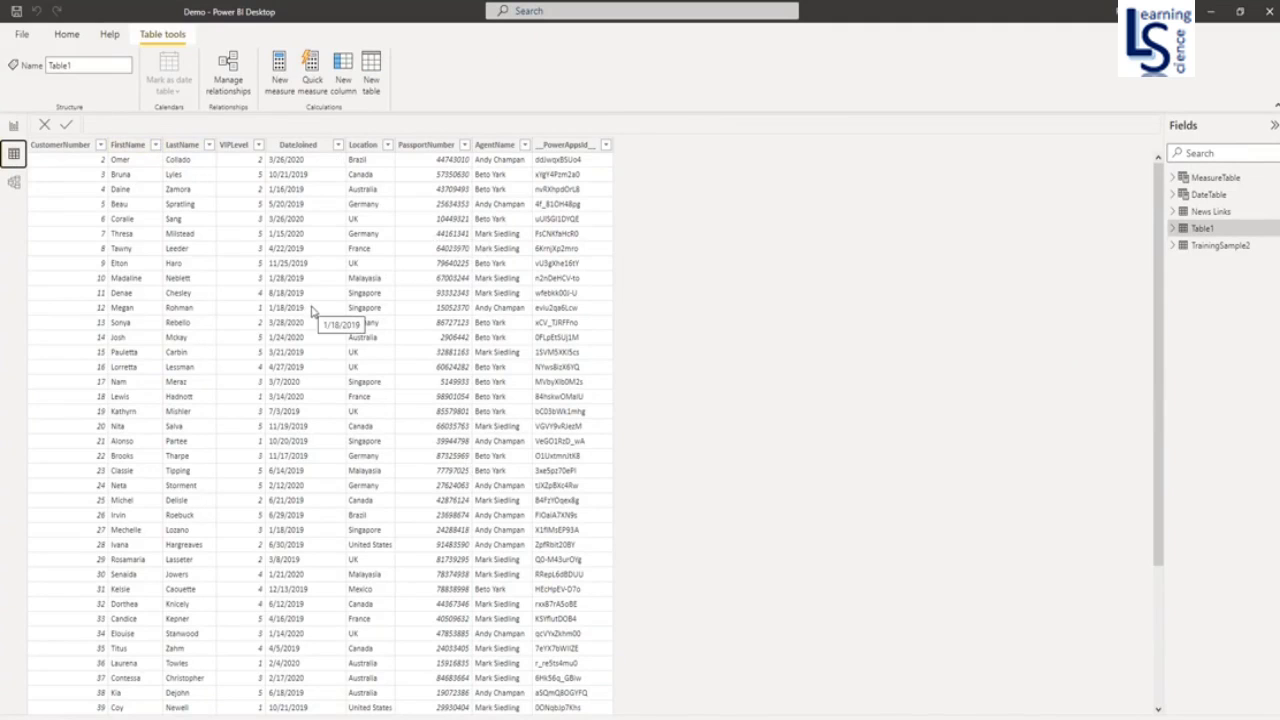
click(13, 127)
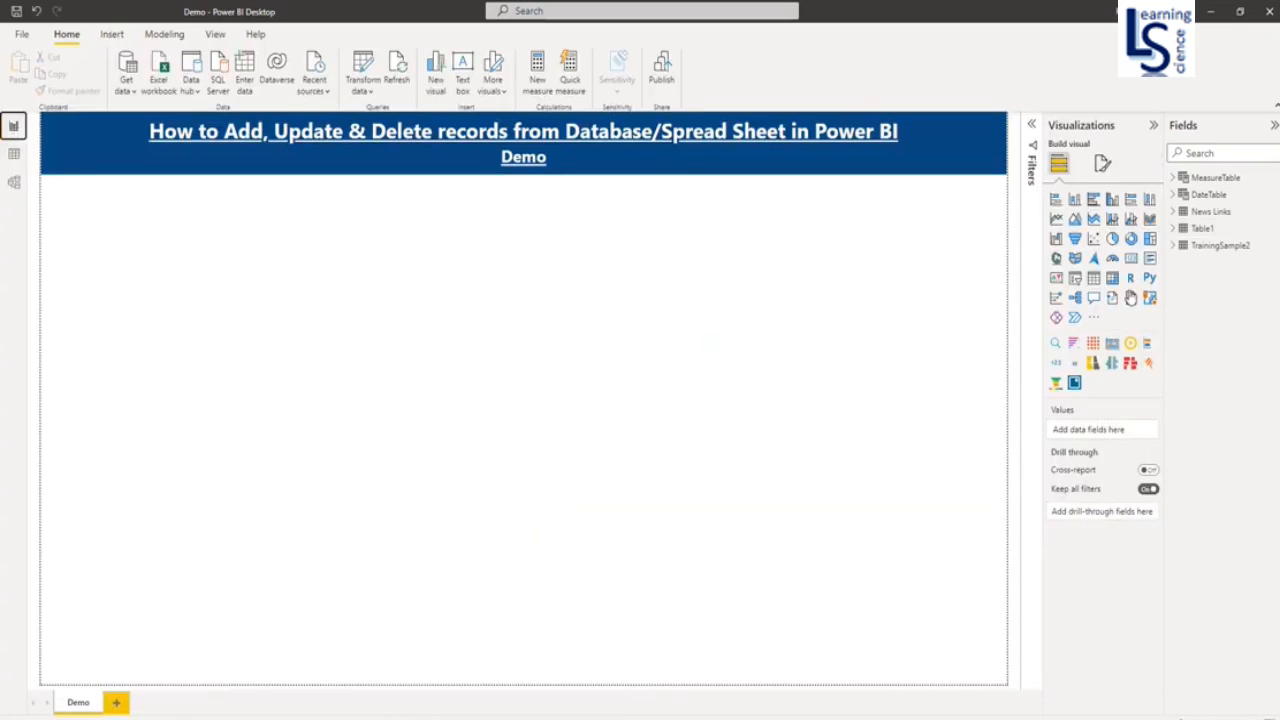
click(1093, 278)
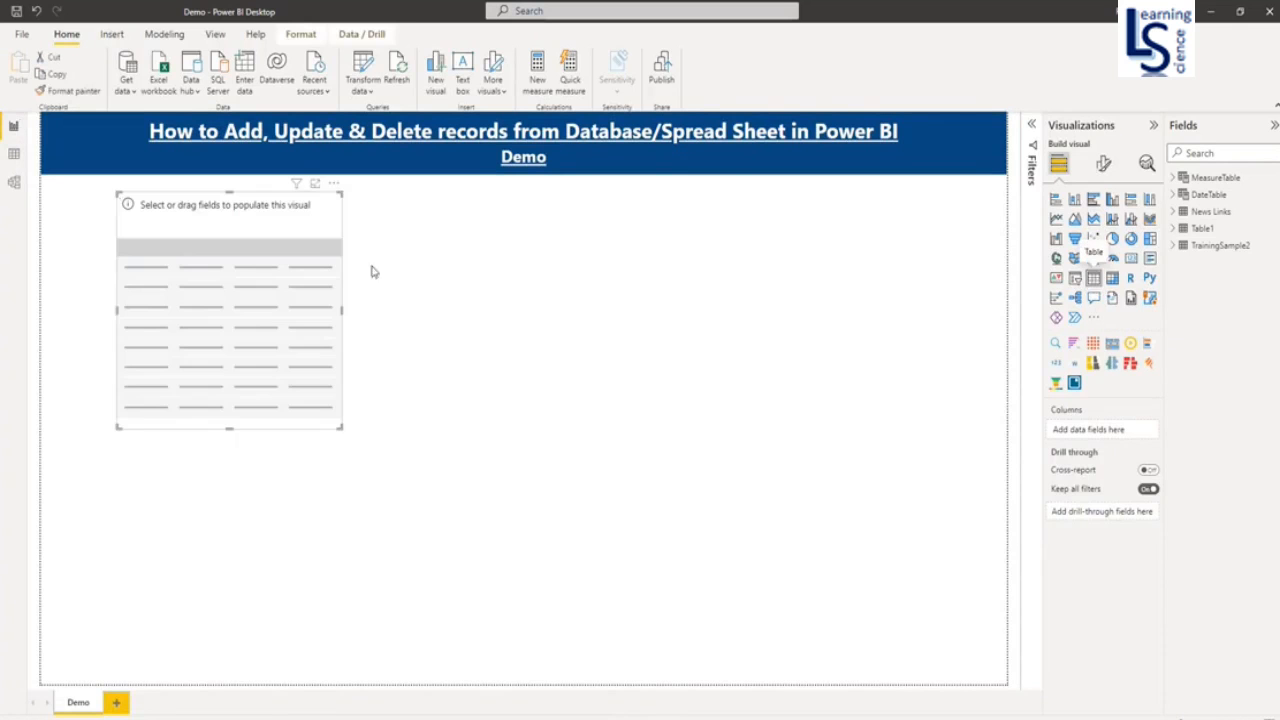
drag(274, 294, 550, 310)
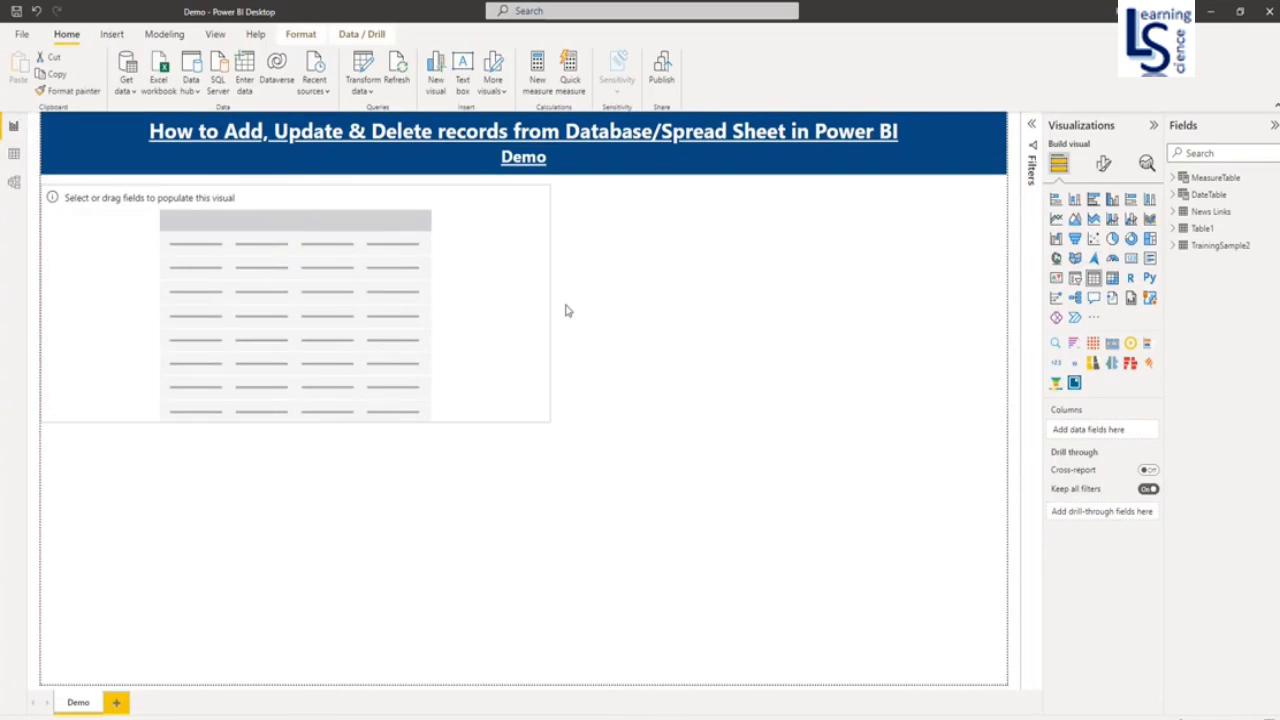
drag(303, 421, 305, 667)
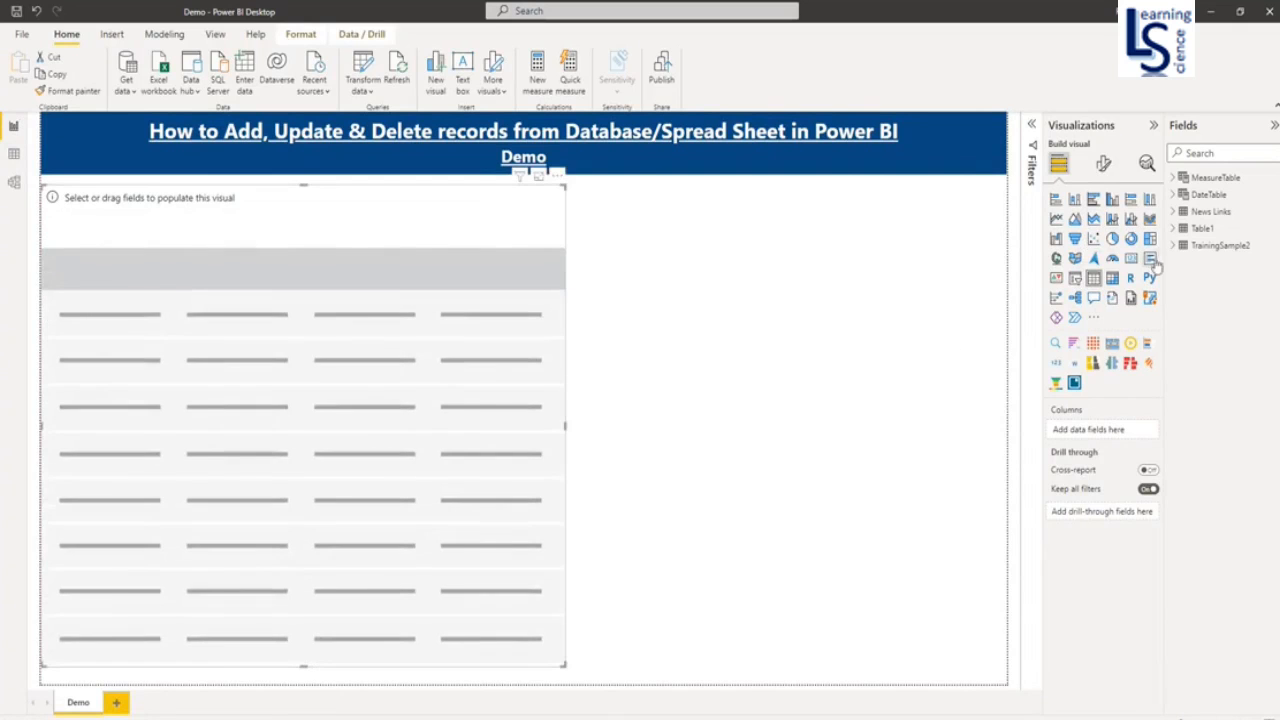
- Fill the table with FirstName, AgentName, VIPLevel, Location and CustomerNumber columns, then narrow it to fit
click(1174, 230)
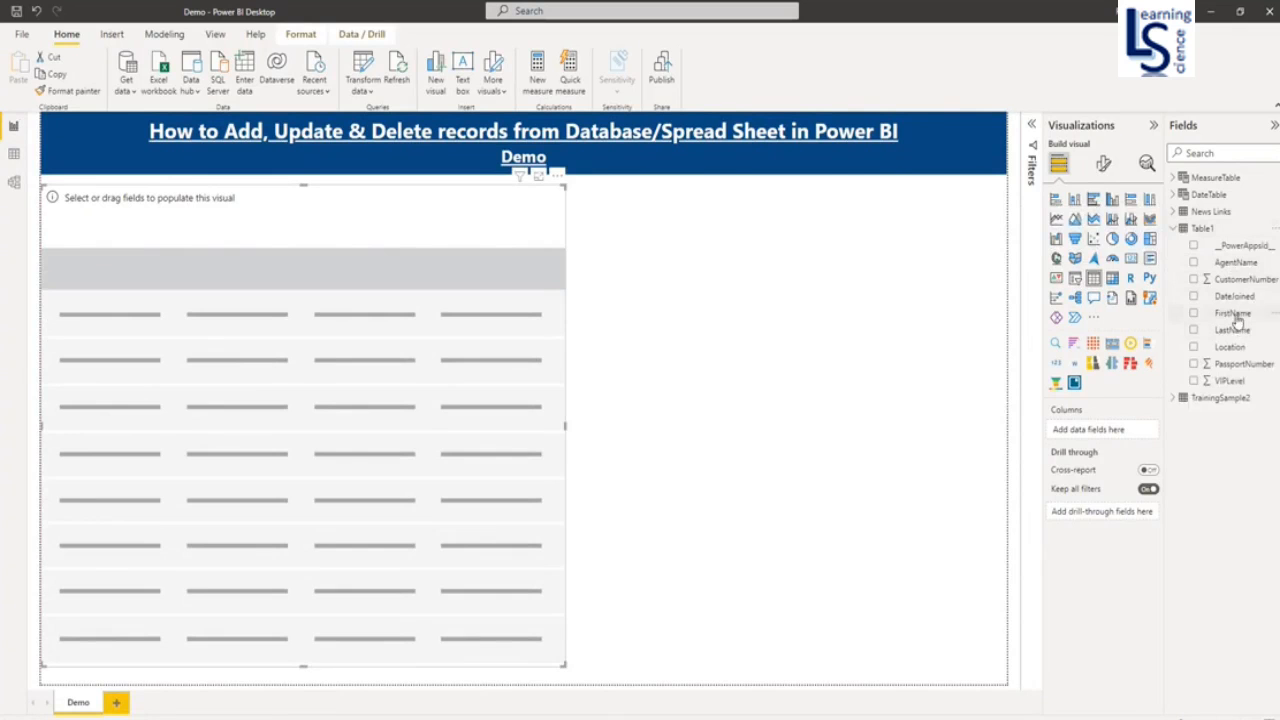
drag(1237, 319, 1105, 448)
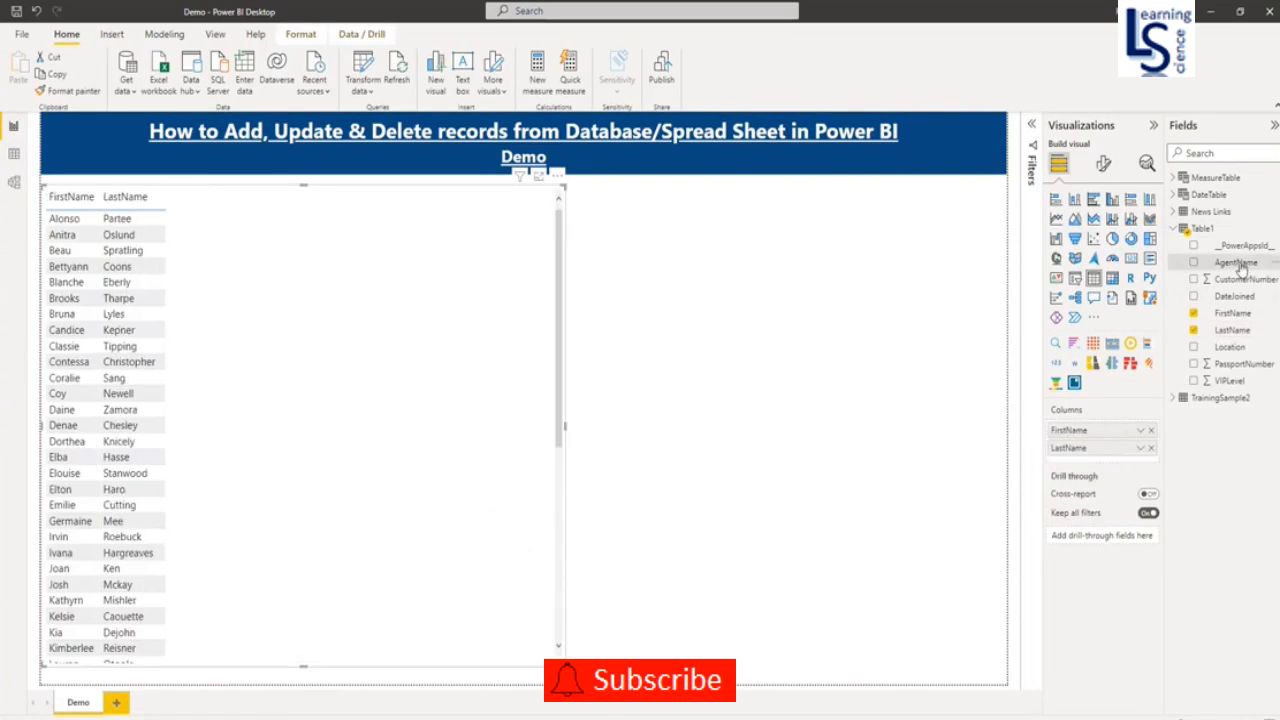
drag(1240, 268, 1131, 466)
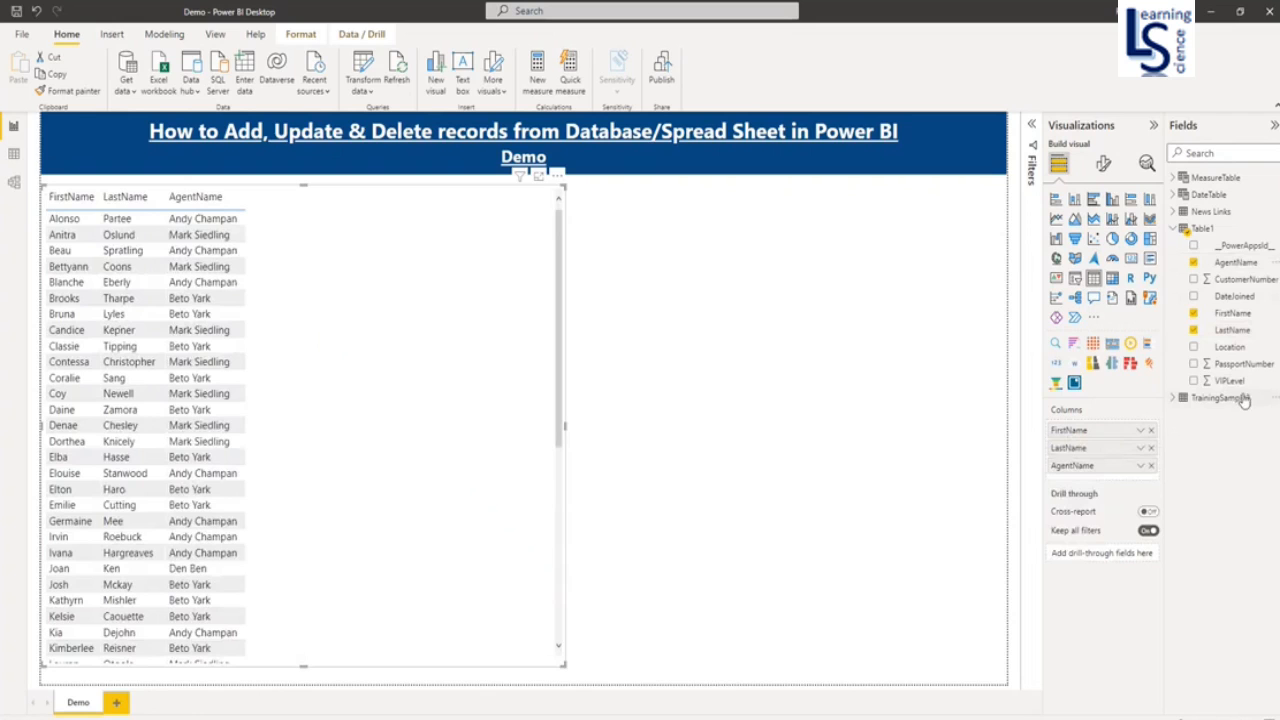
drag(1234, 382, 1100, 482)
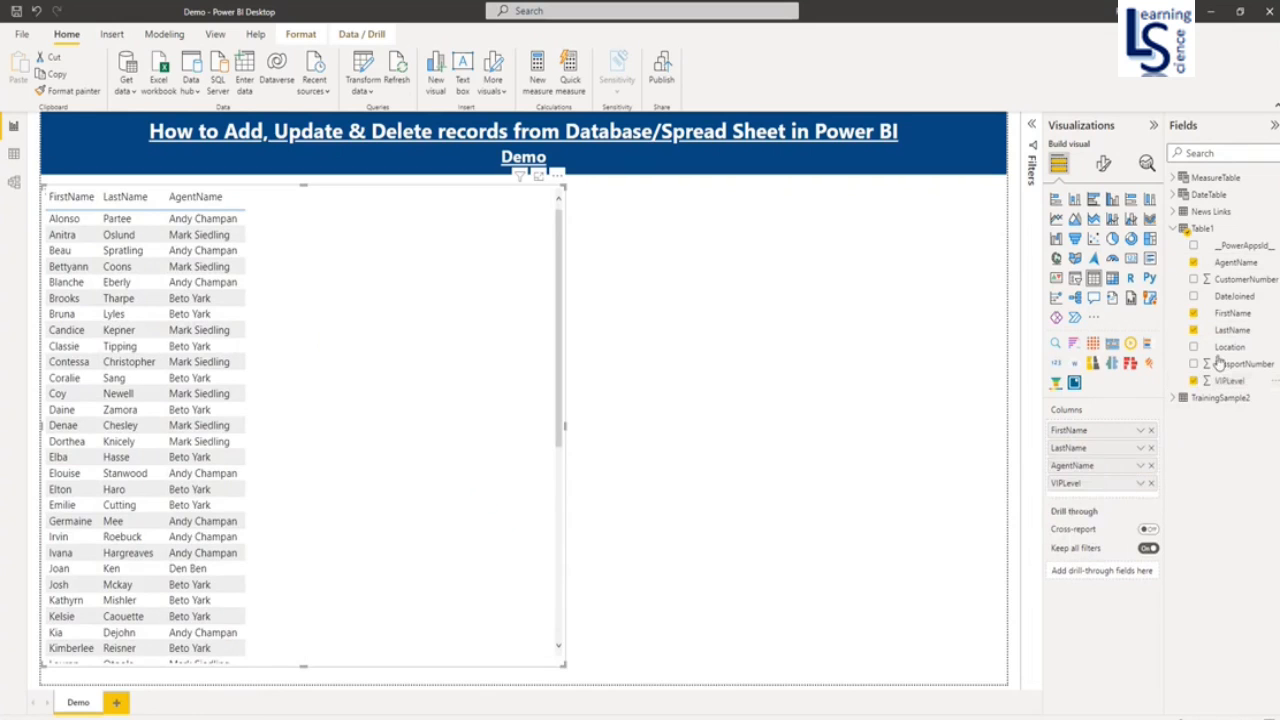
drag(1230, 347, 1112, 498)
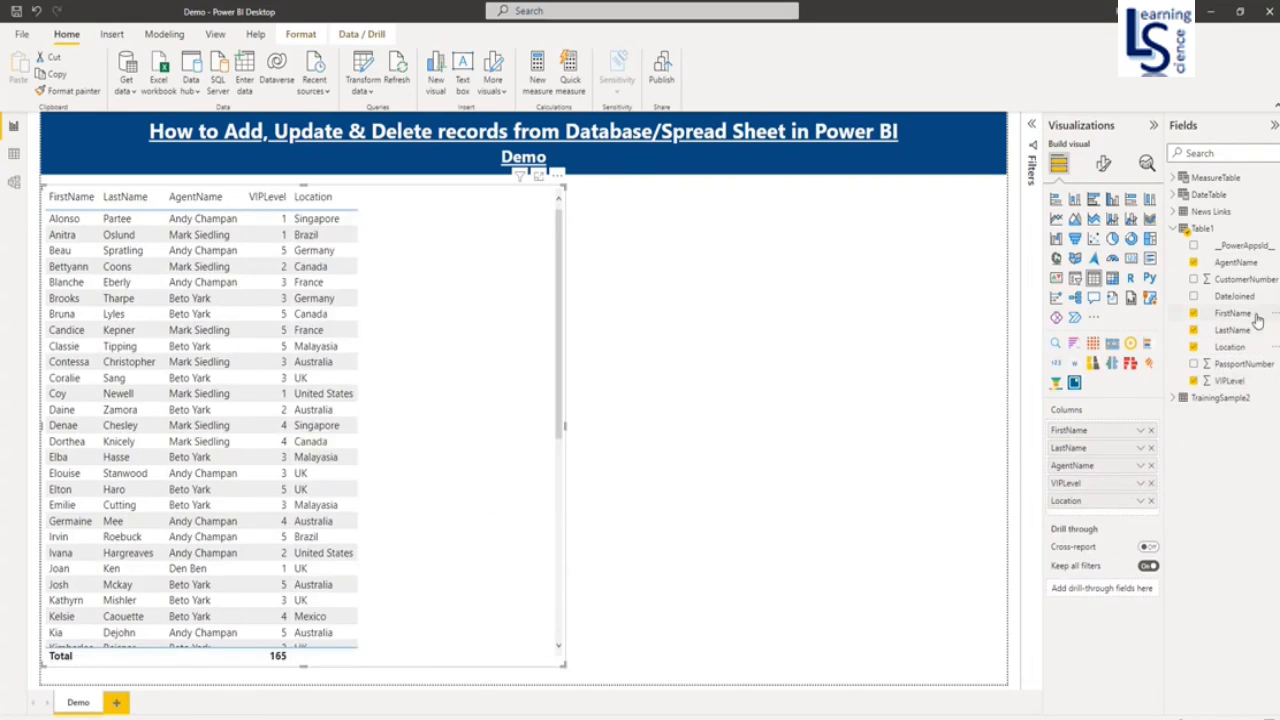
drag(1258, 281, 1140, 514)
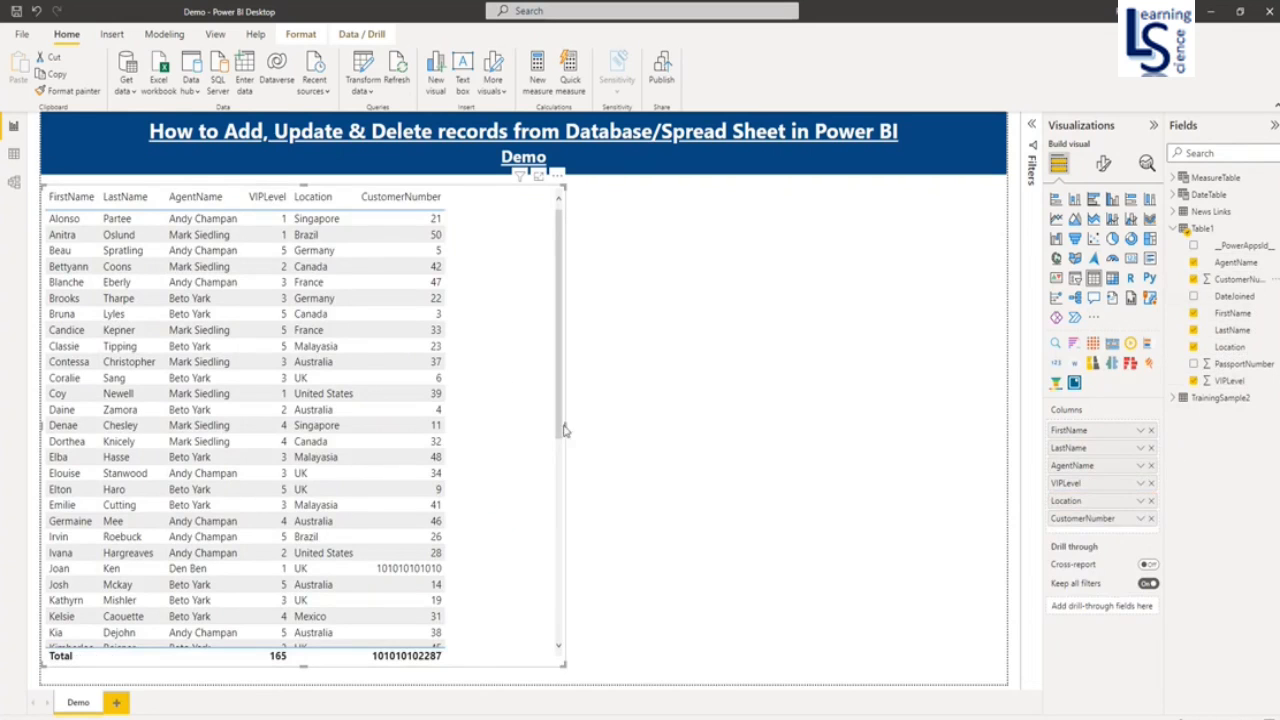
drag(566, 428, 505, 420)
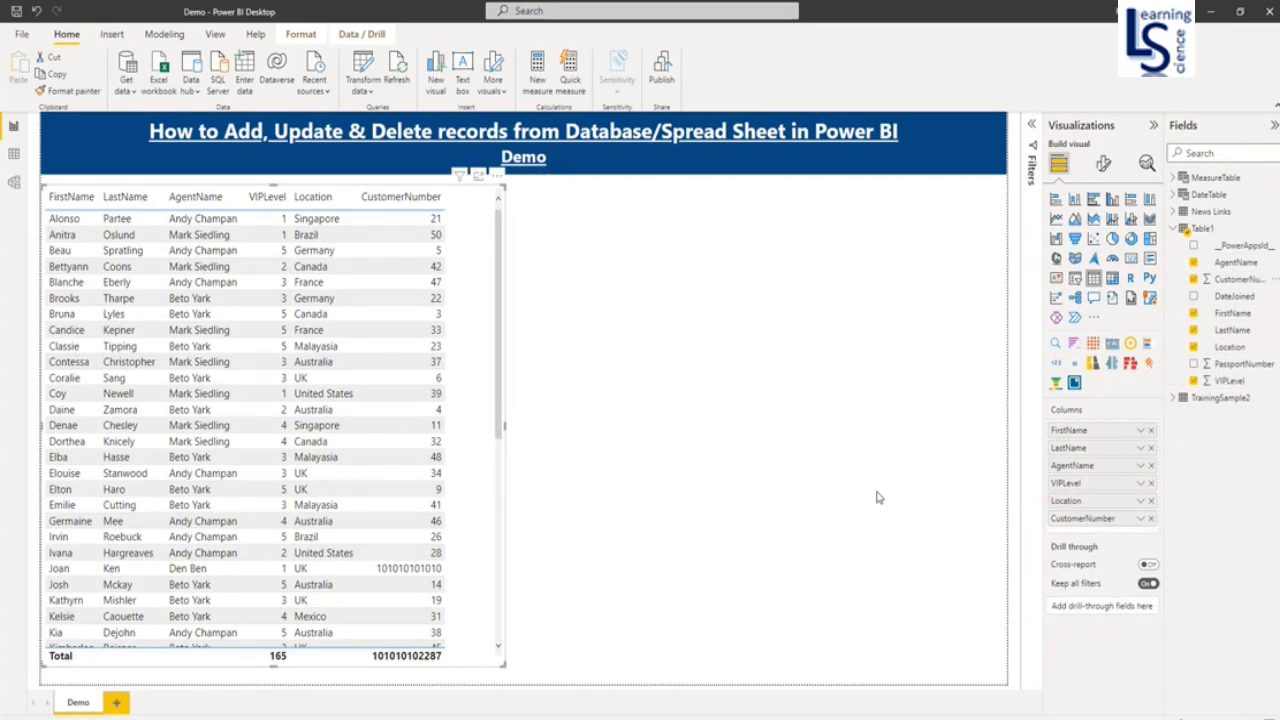
- Place a Power Apps visual on the right side of the page, enlarge it, and give it the FirstName field
click(1057, 318)
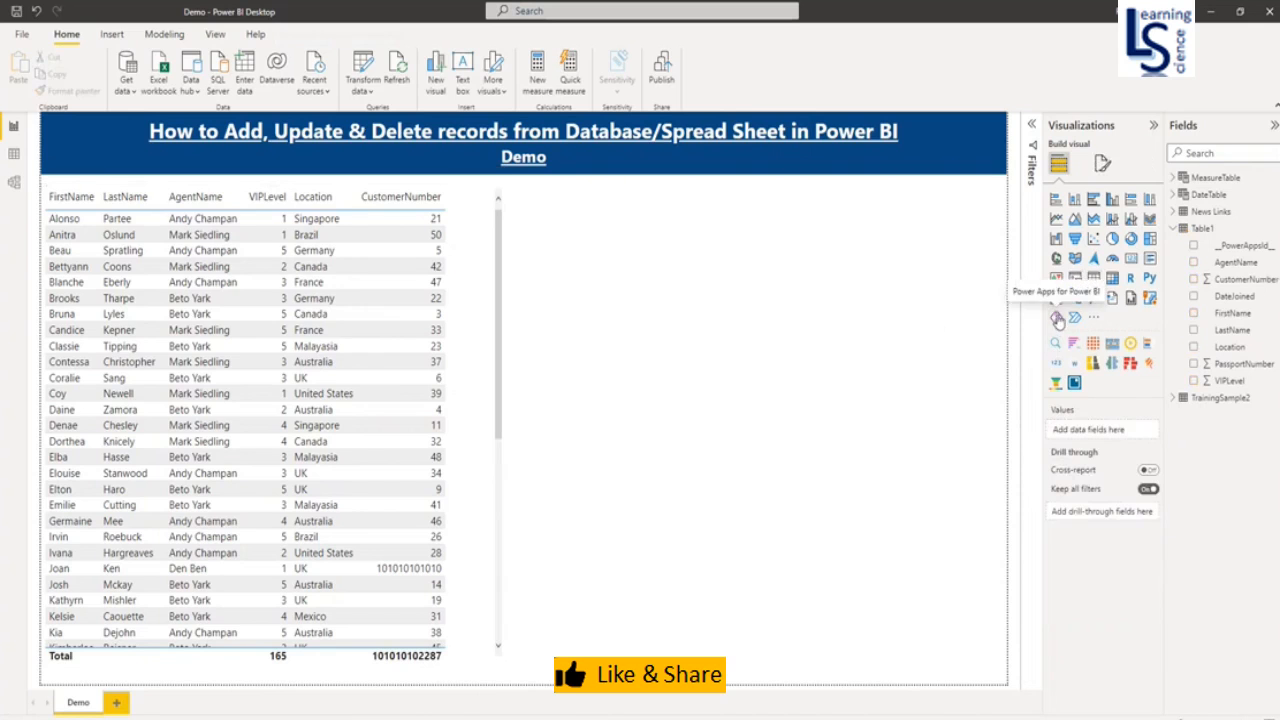
click(1058, 320)
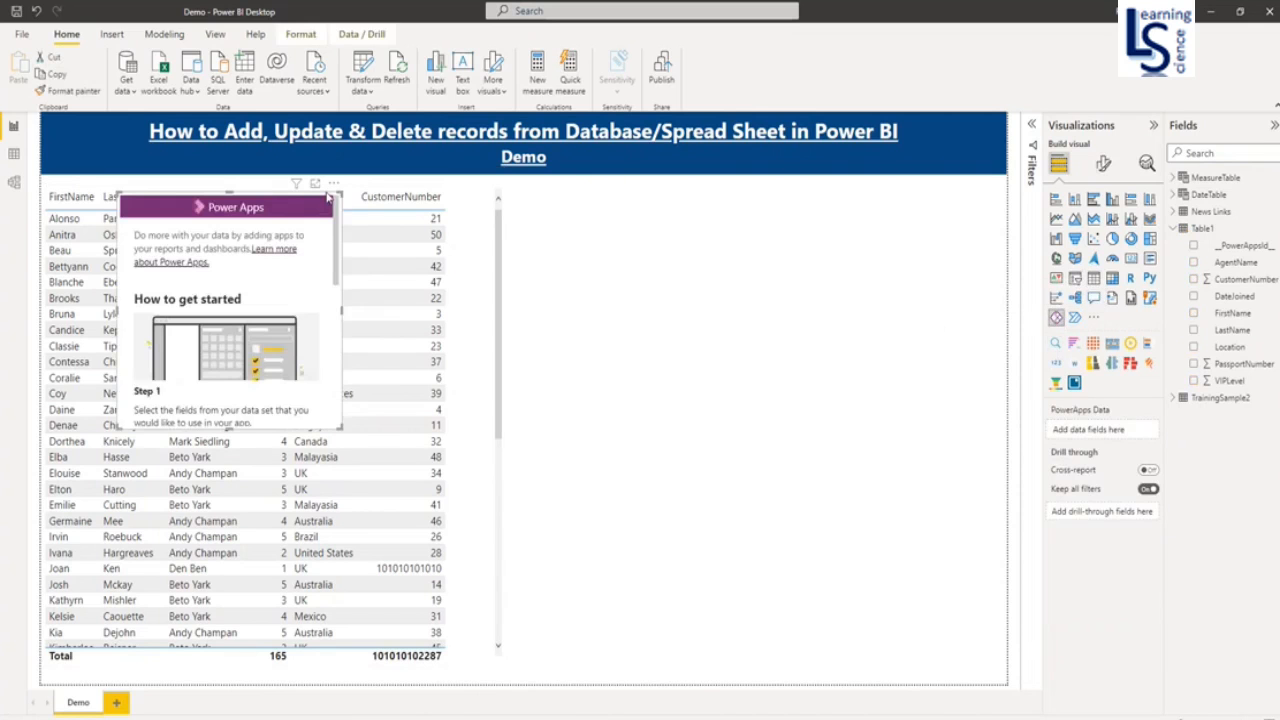
drag(327, 199, 879, 178)
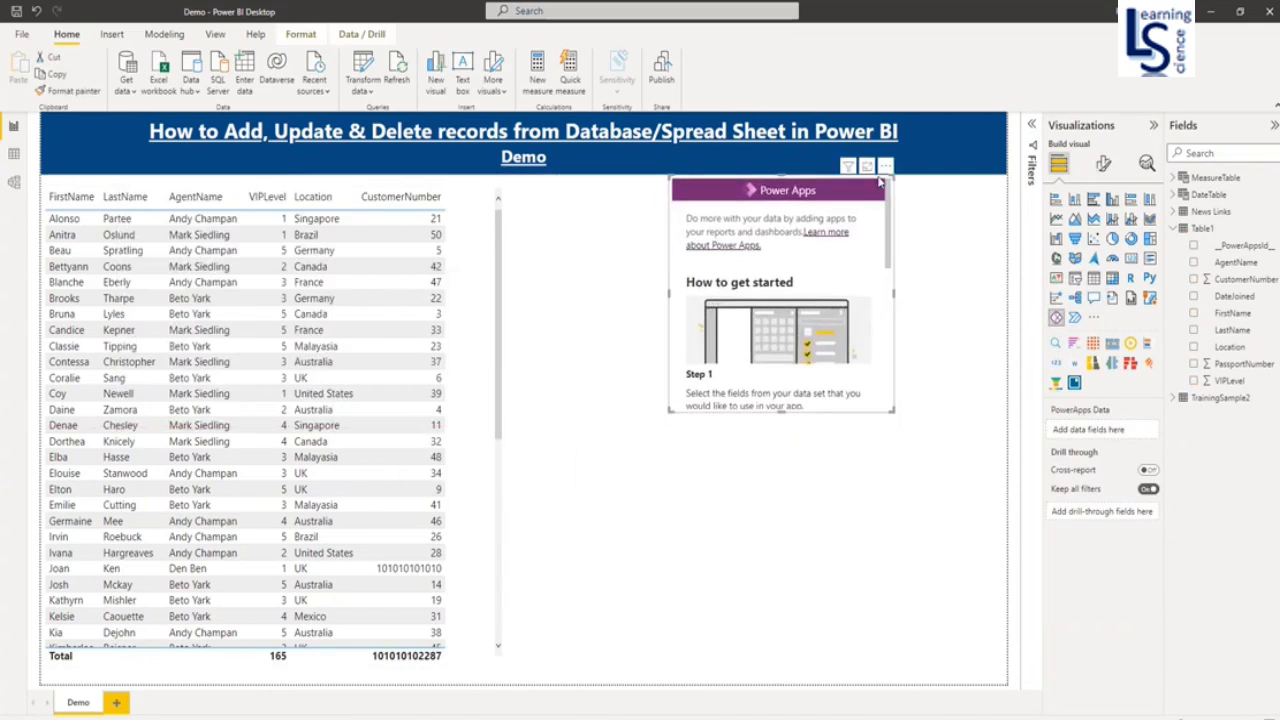
drag(781, 410, 780, 660)
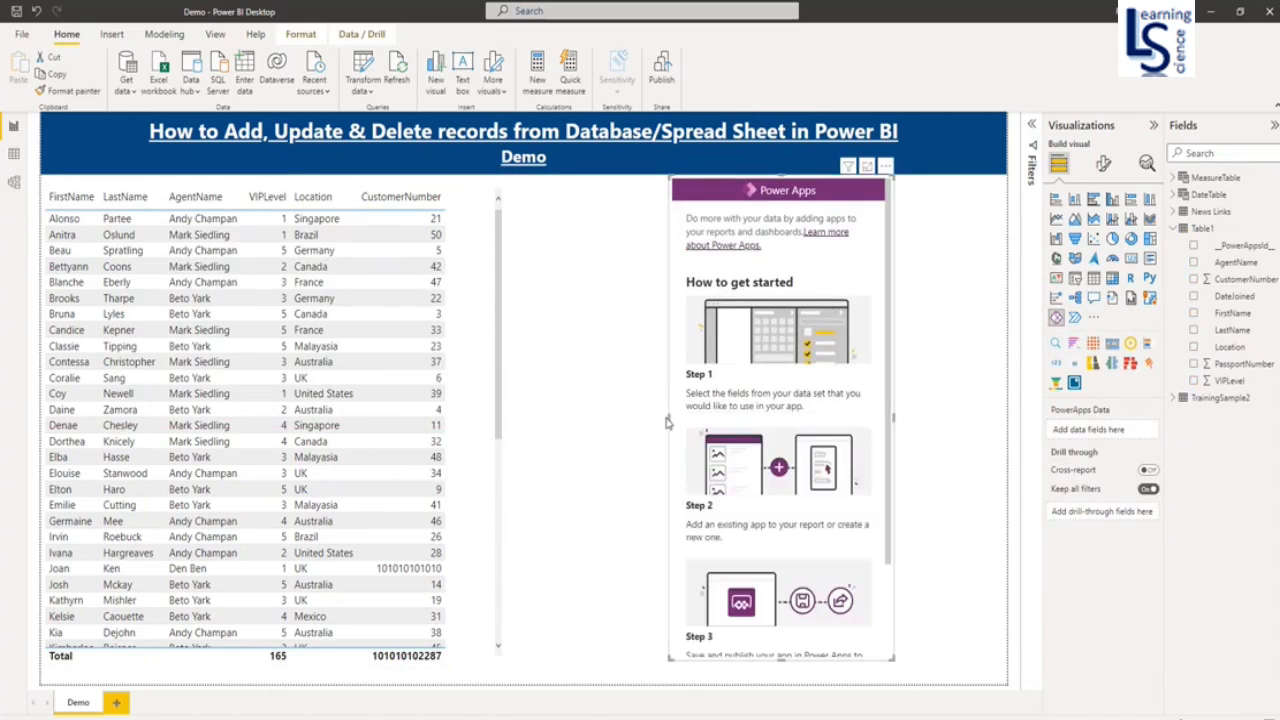
drag(668, 417, 562, 420)
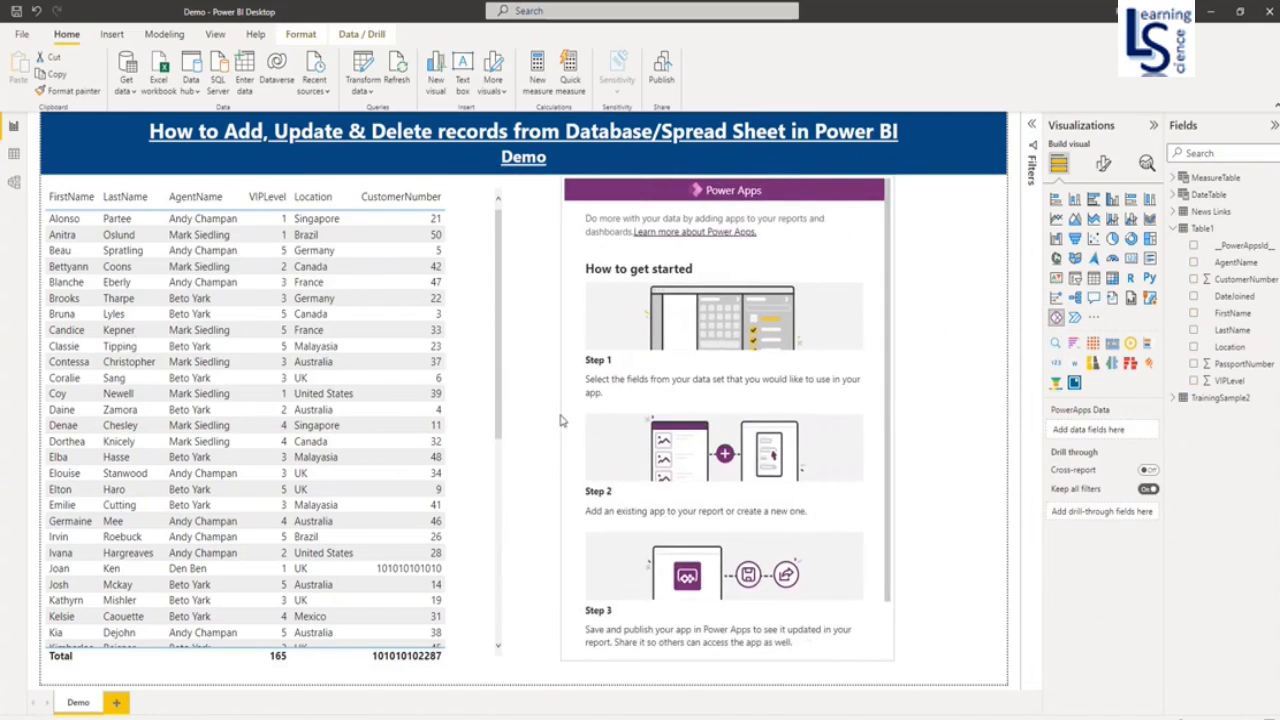
drag(890, 177, 923, 177)
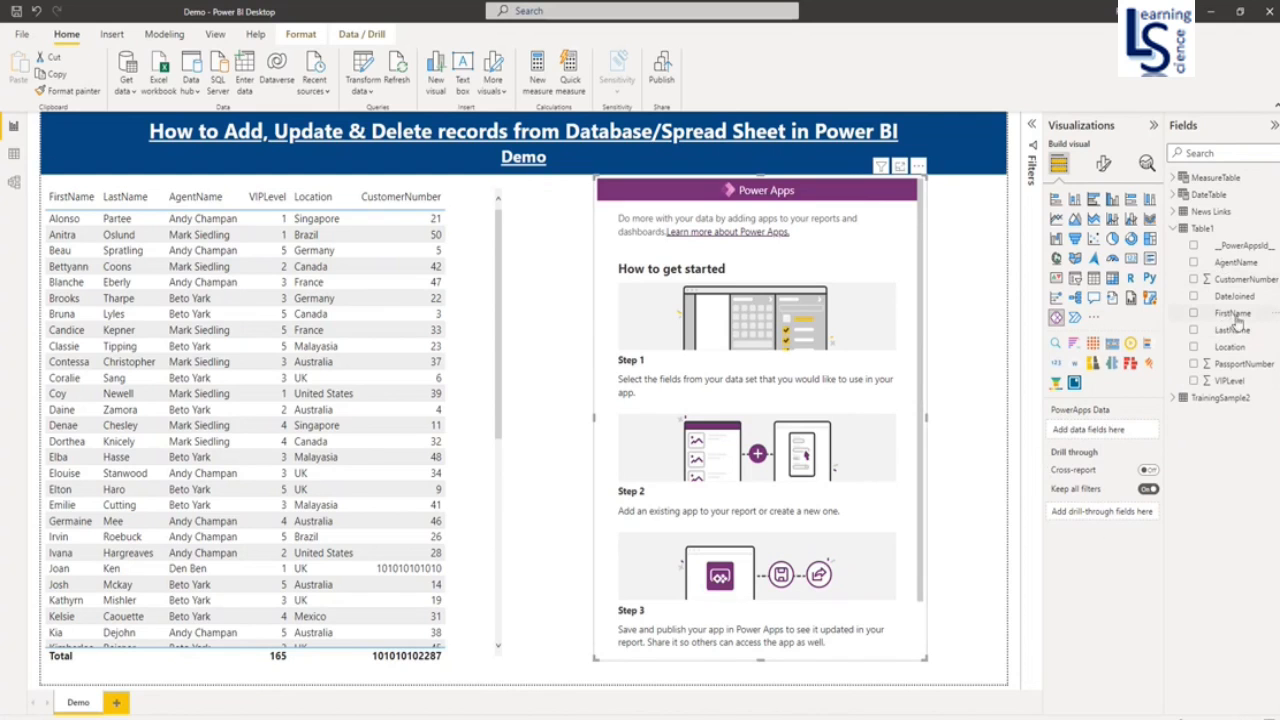
drag(1232, 316, 1108, 440)
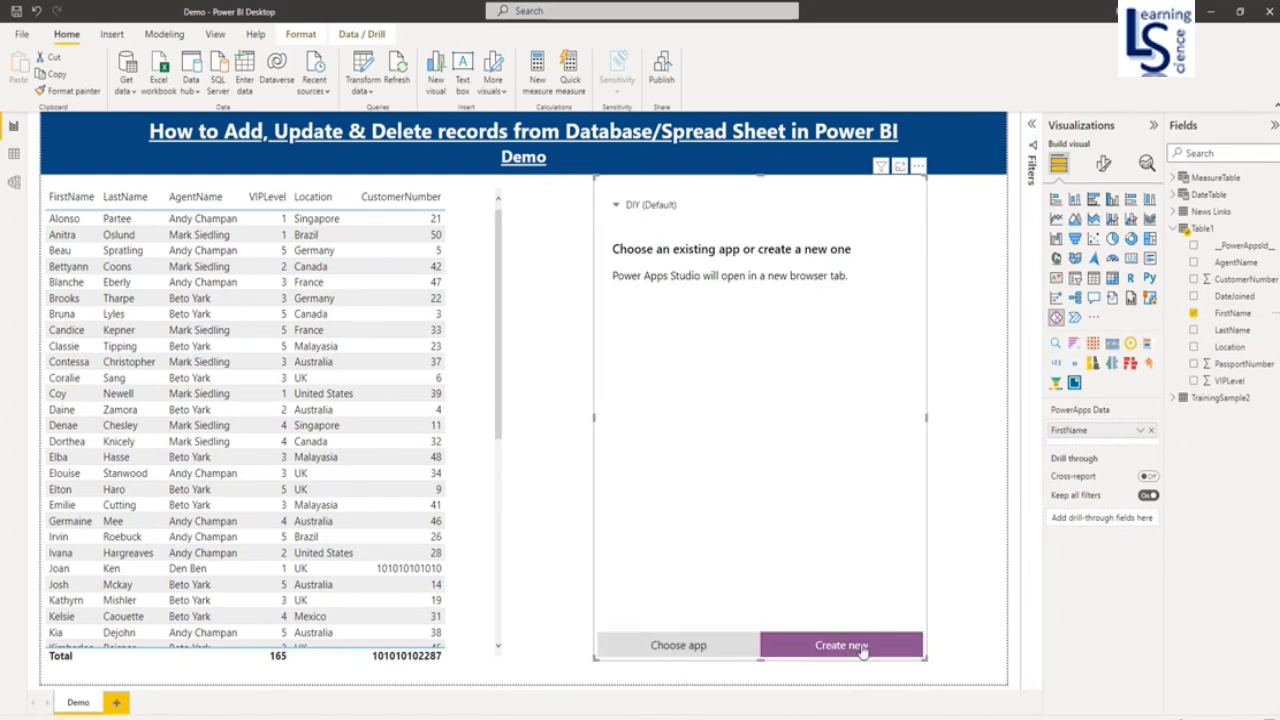
- Embed the existing CustomerDemo app in the Power Apps visual, dismiss the prompts, and narrow the visual slightly
click(693, 650)
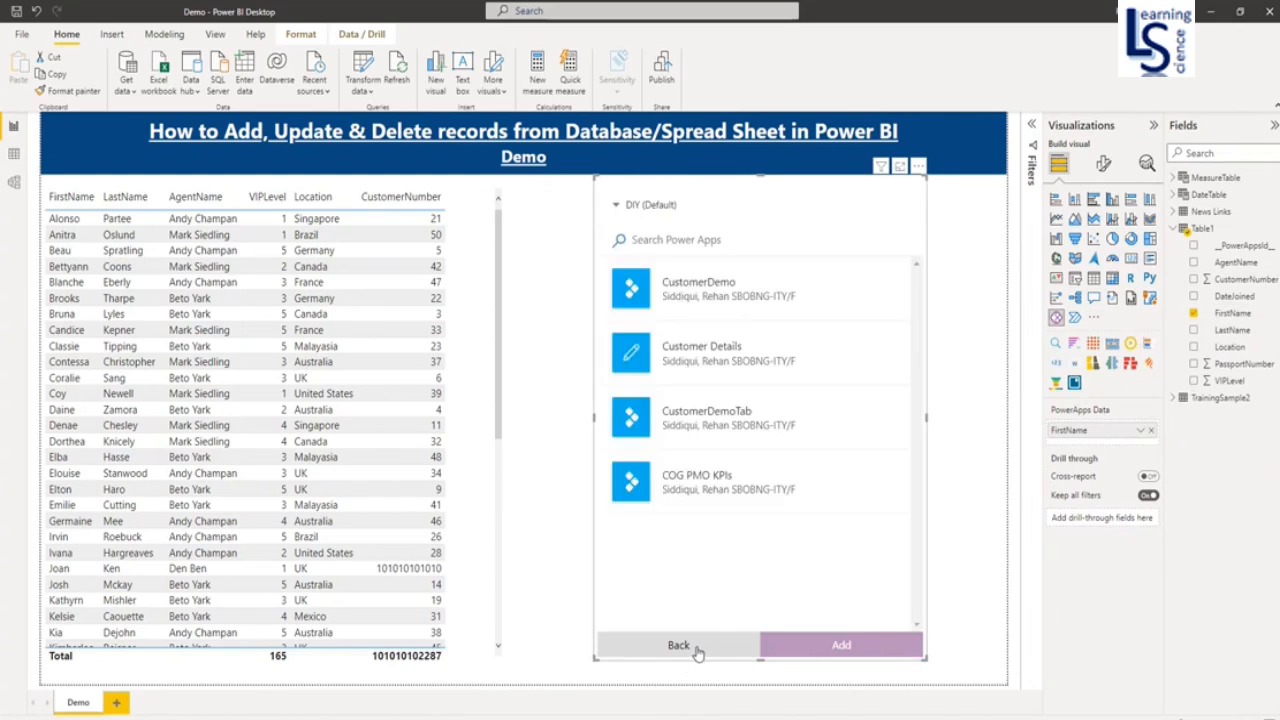
click(693, 298)
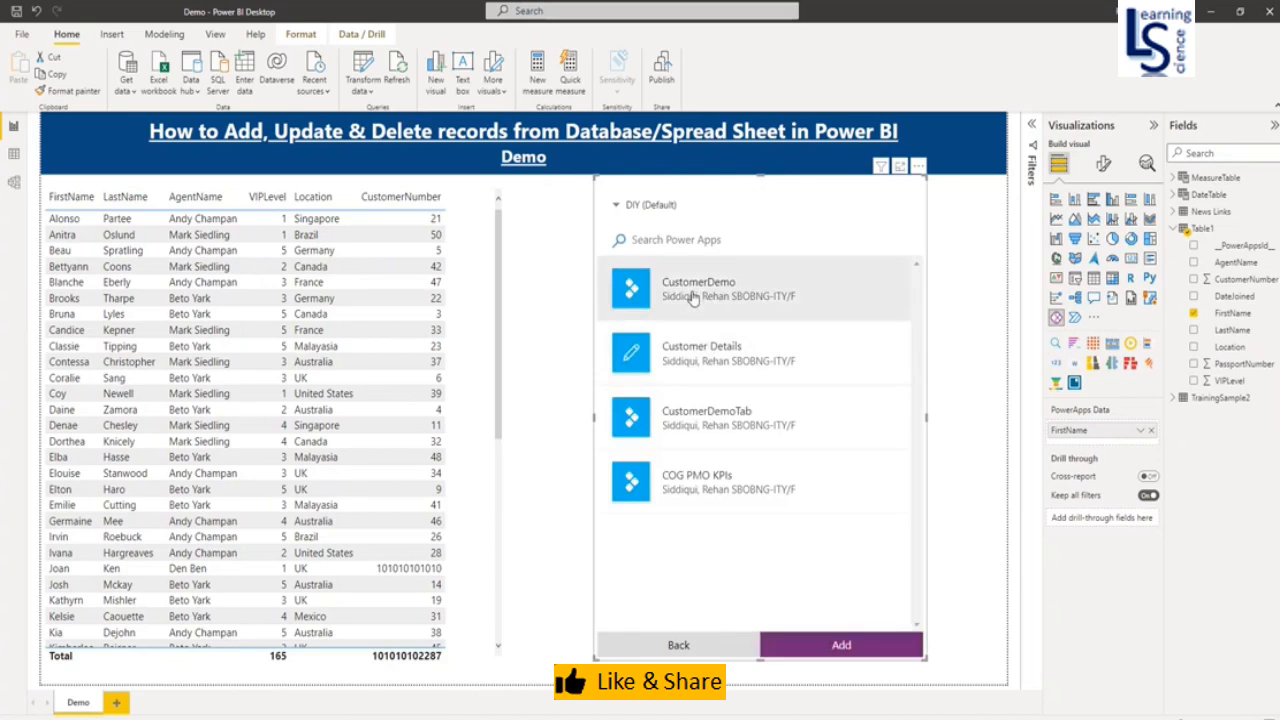
click(842, 646)
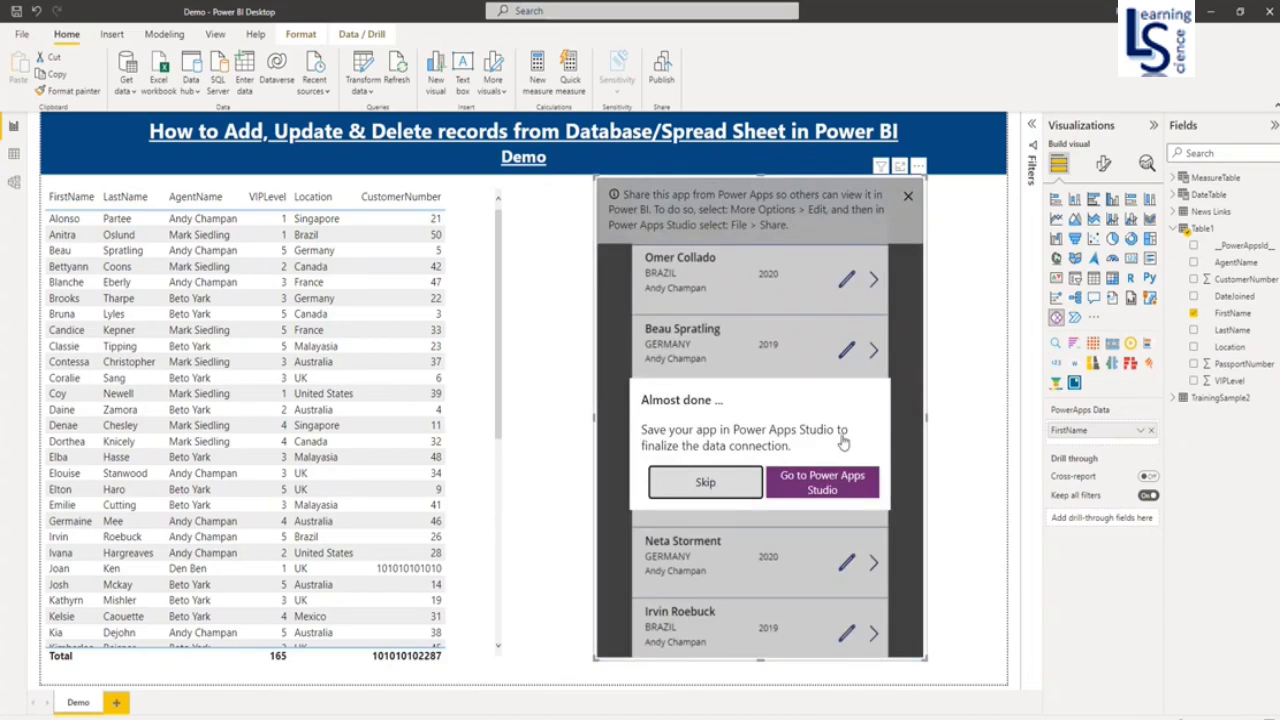
click(714, 490)
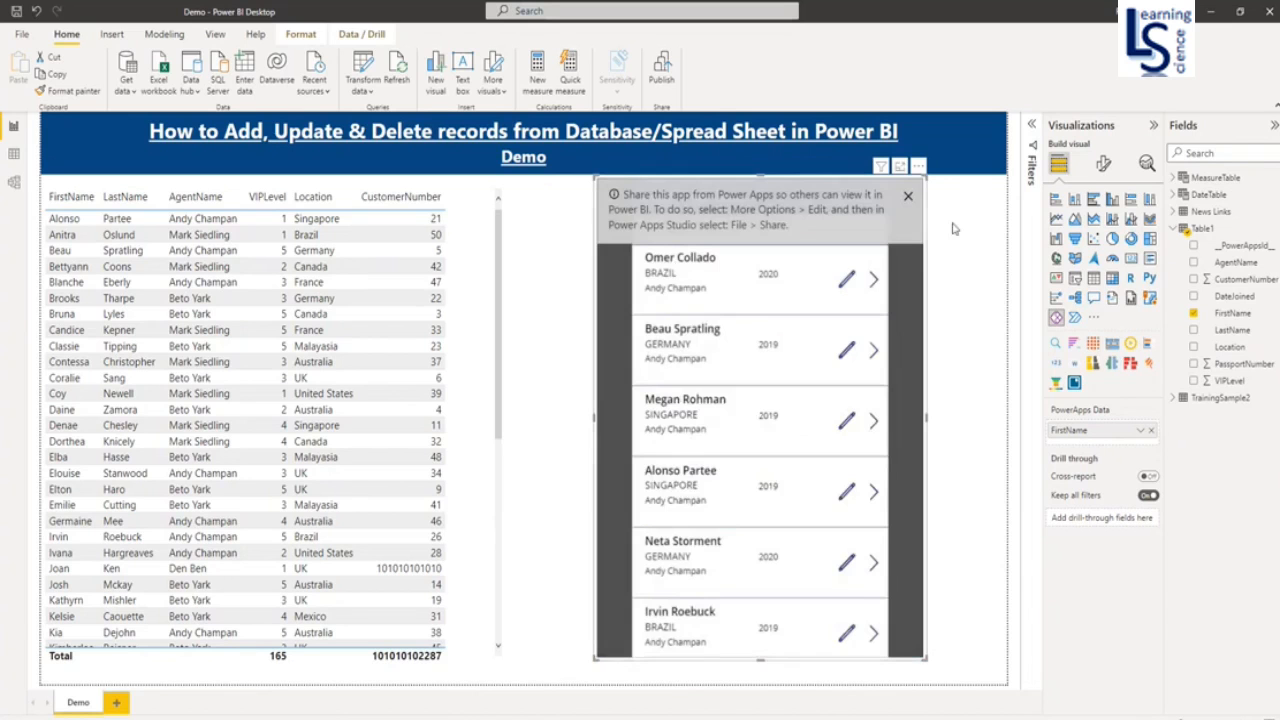
click(907, 197)
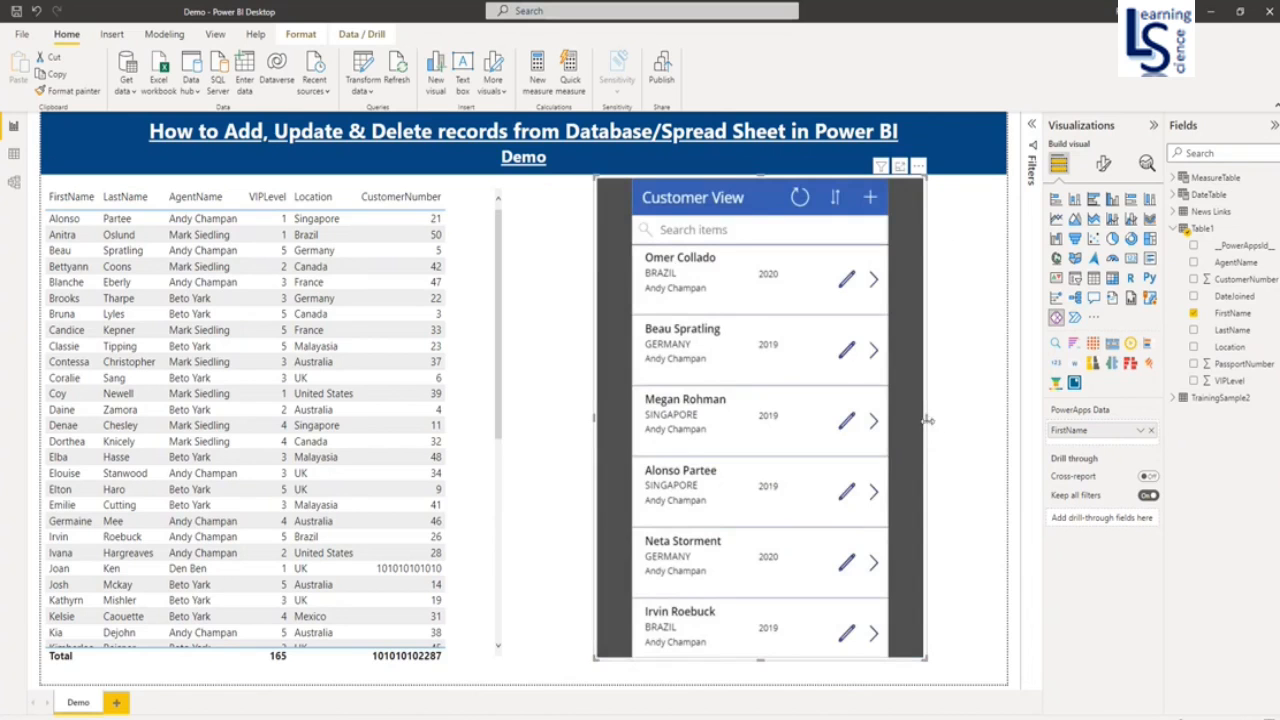
drag(926, 424, 920, 426)
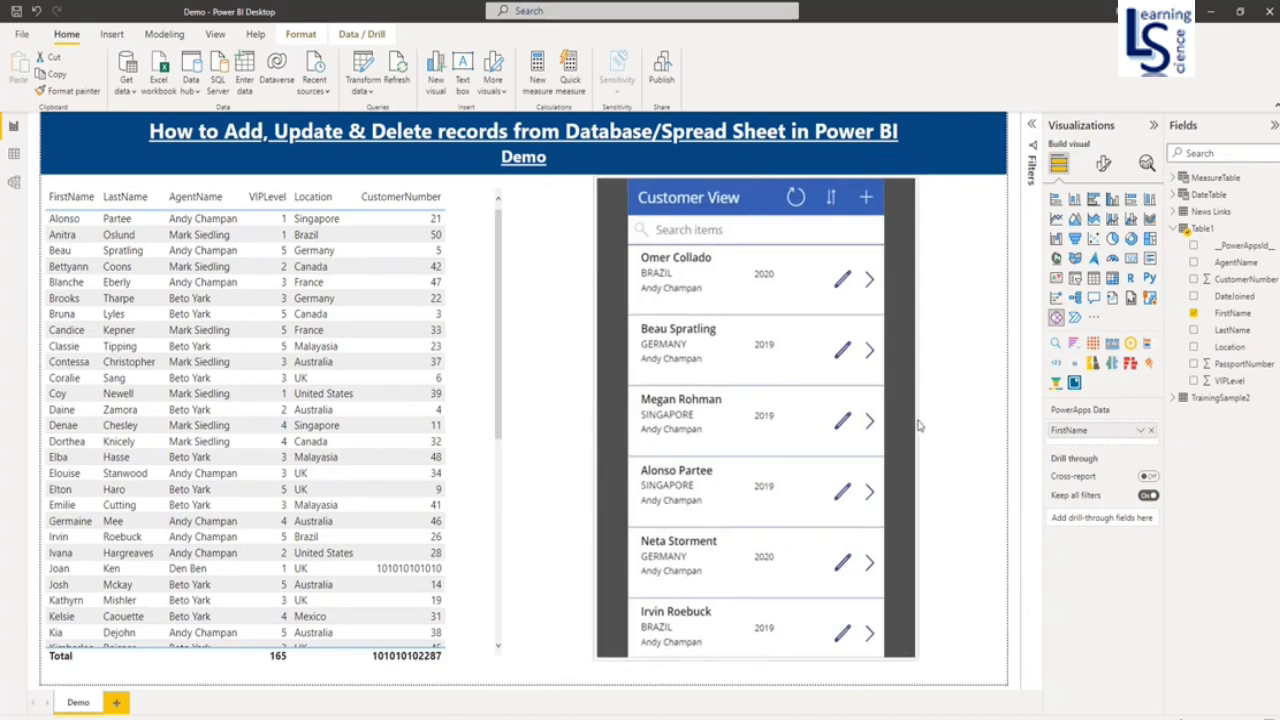
- Start a new customer record in the app and set its join date to 6/30/2022
click(866, 200)
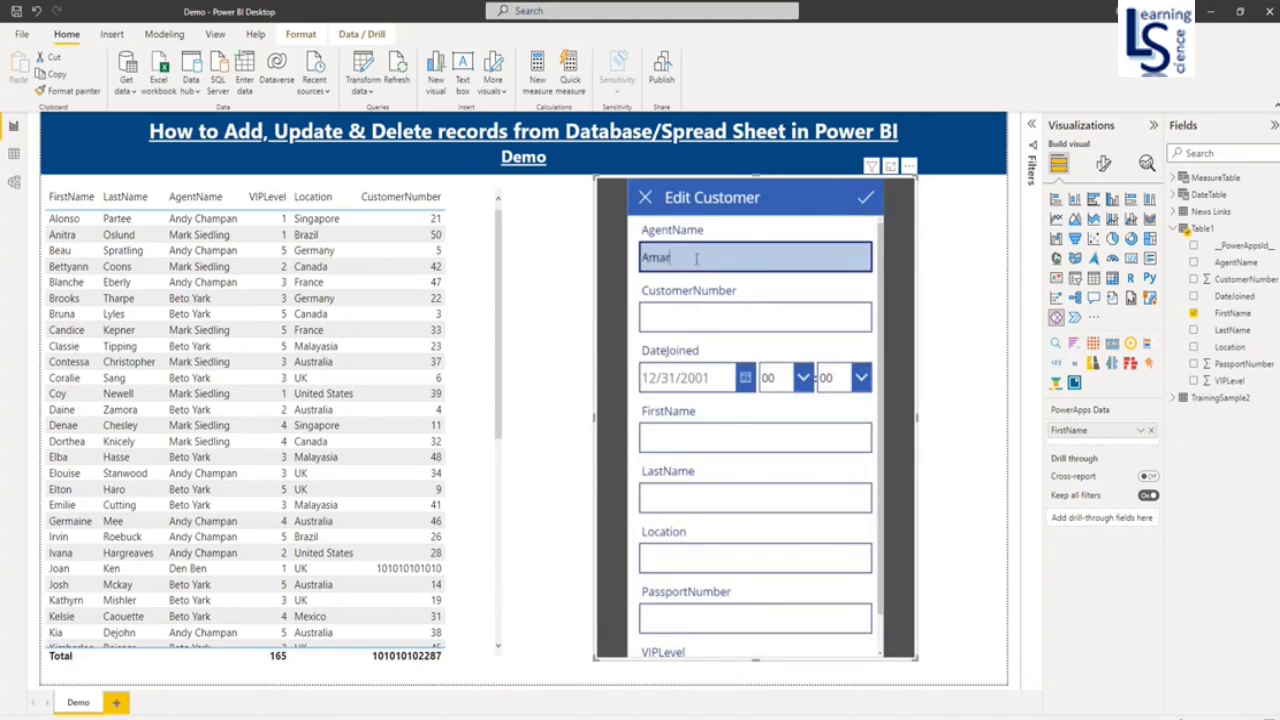
click(688, 314)
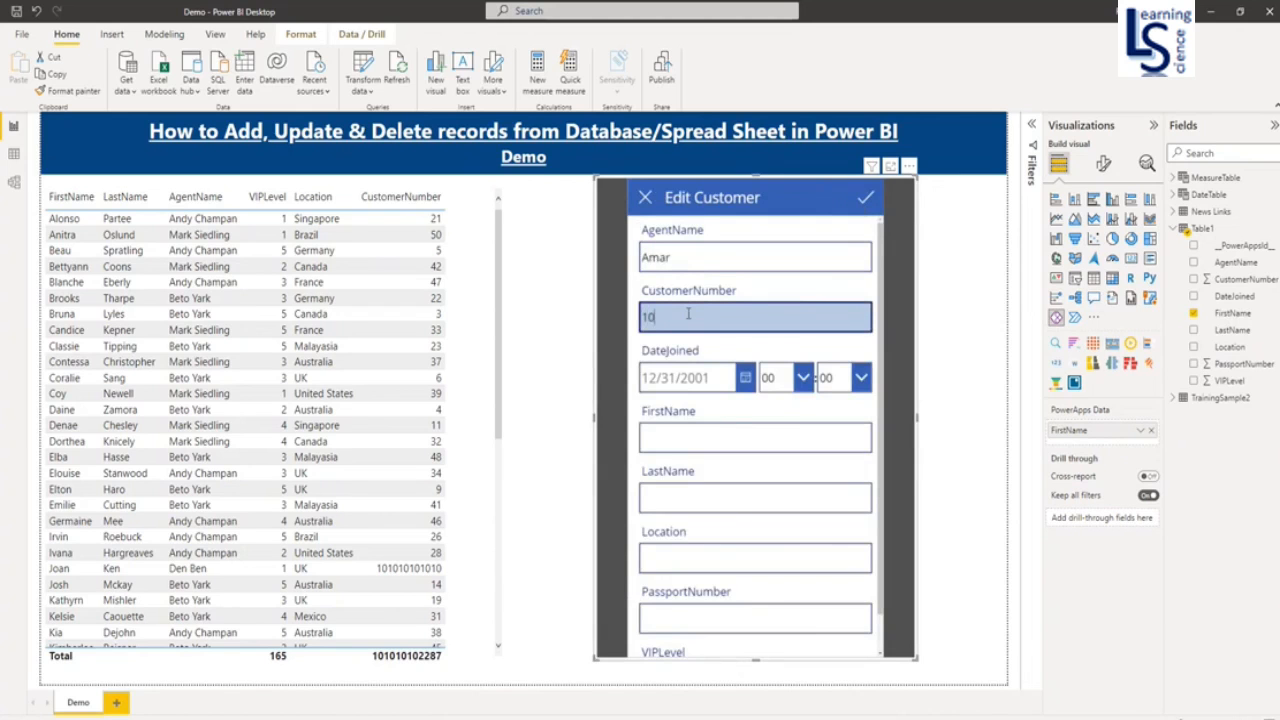
click(745, 377)
click(769, 611)
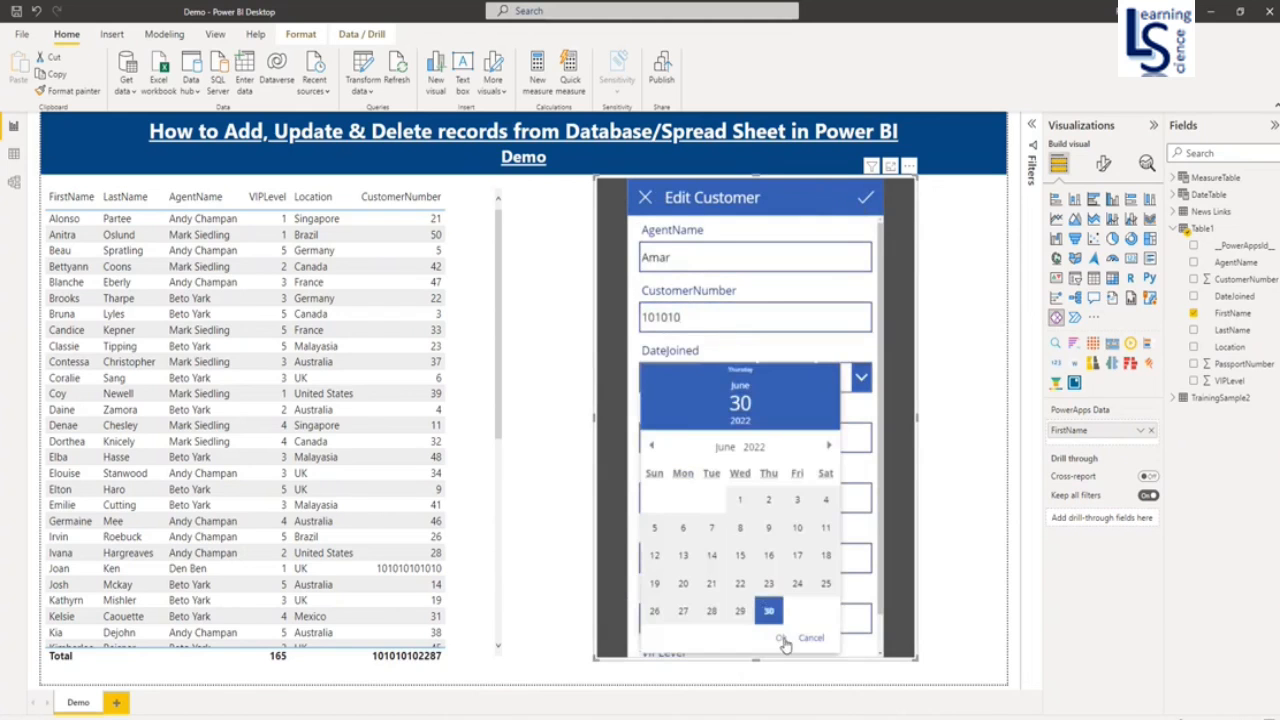
click(781, 637)
- Enter the customer's first and last name, location USA, passport number and VIP level 1, then save
click(686, 441)
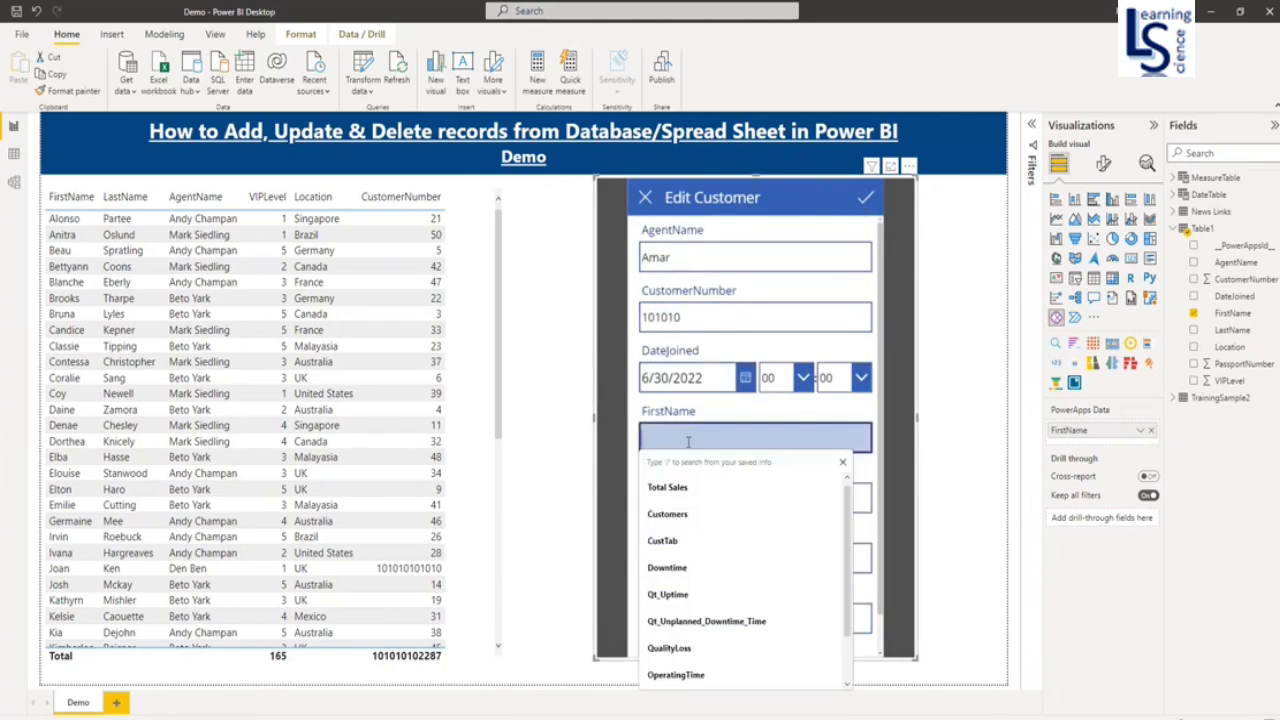
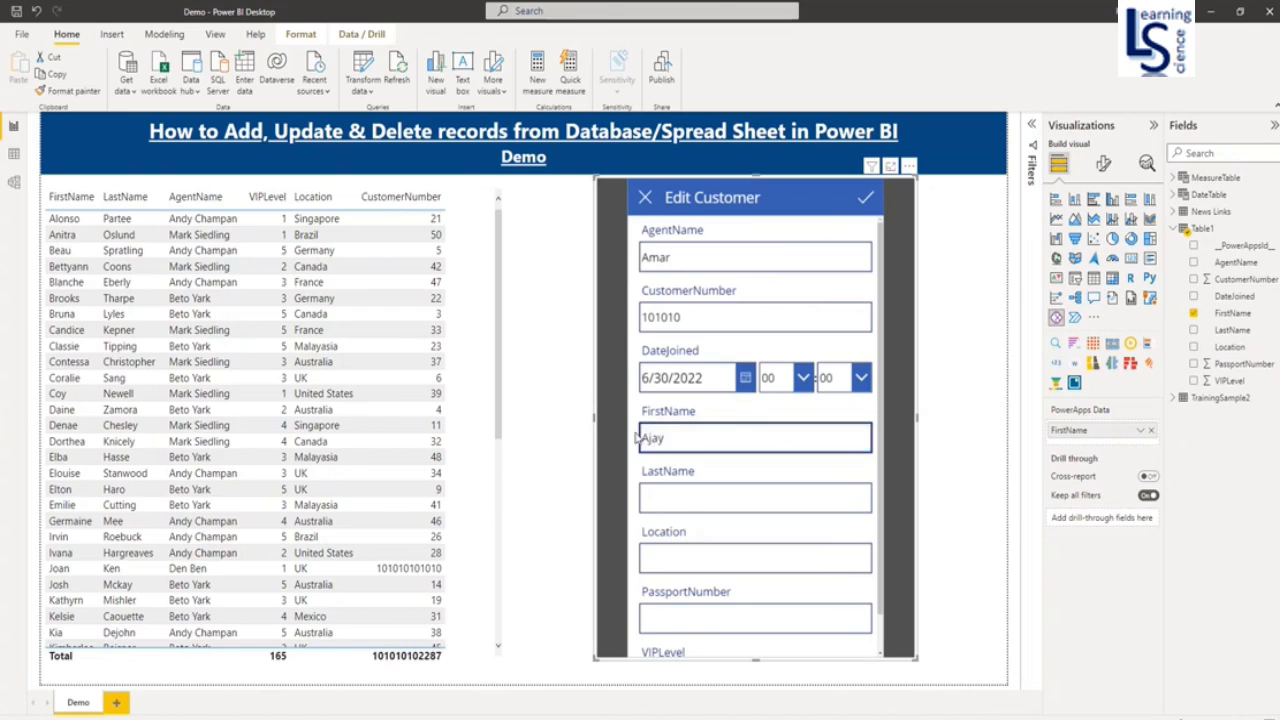
click(667, 503)
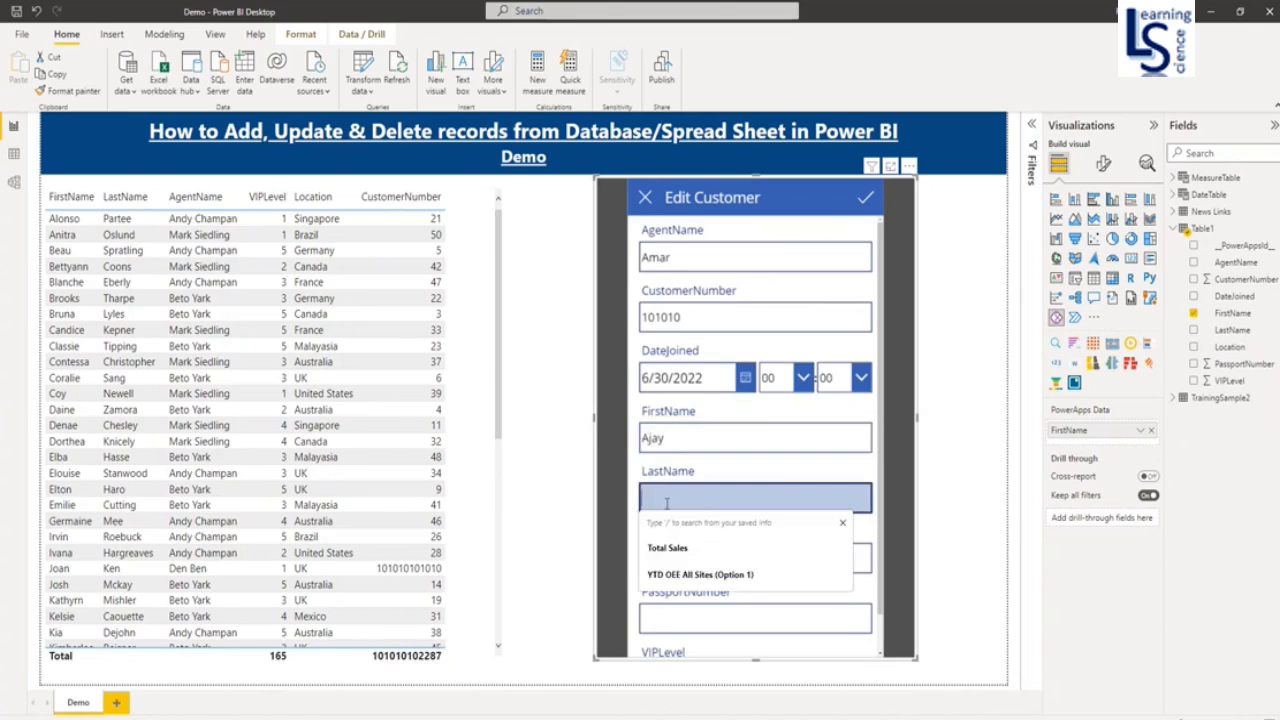
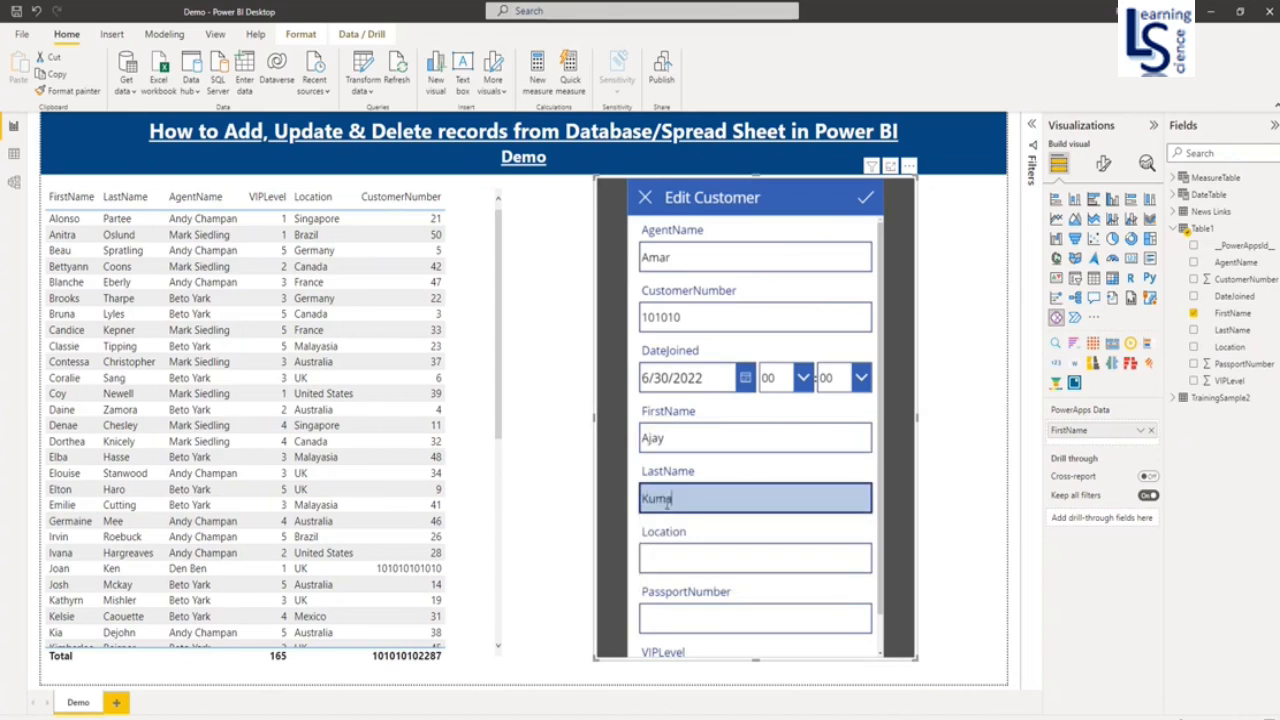
click(682, 562)
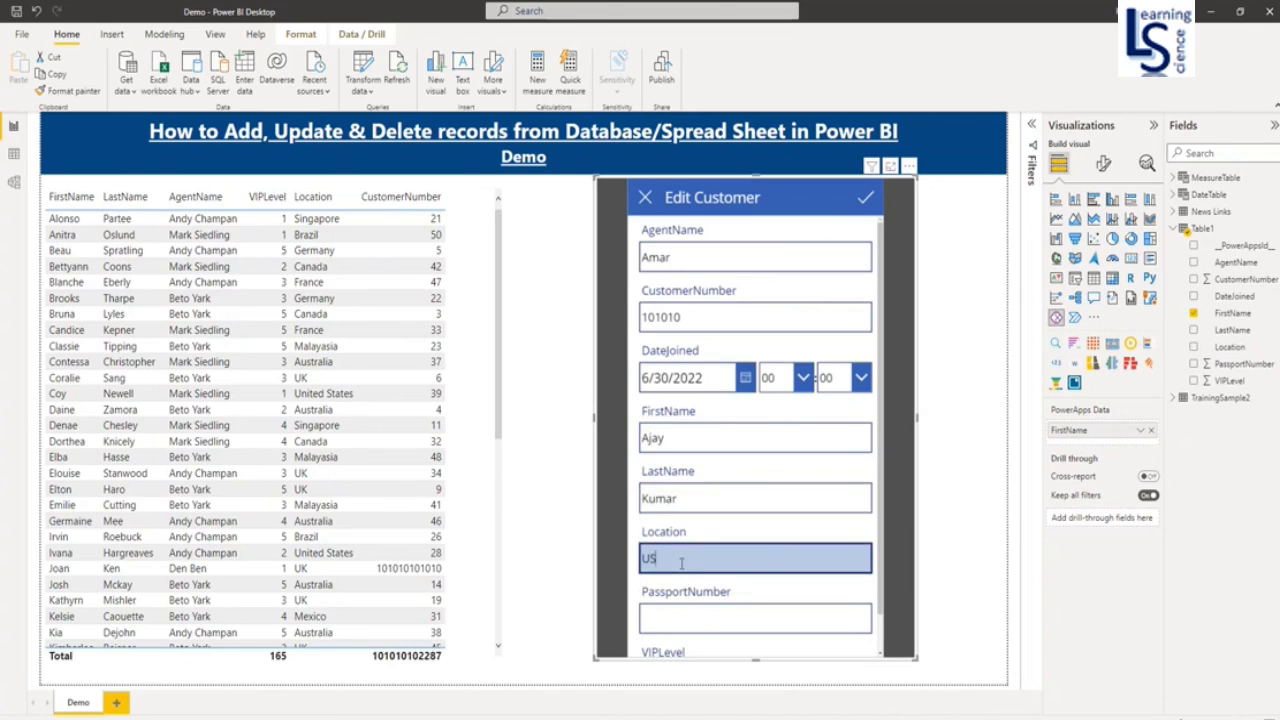
click(672, 621)
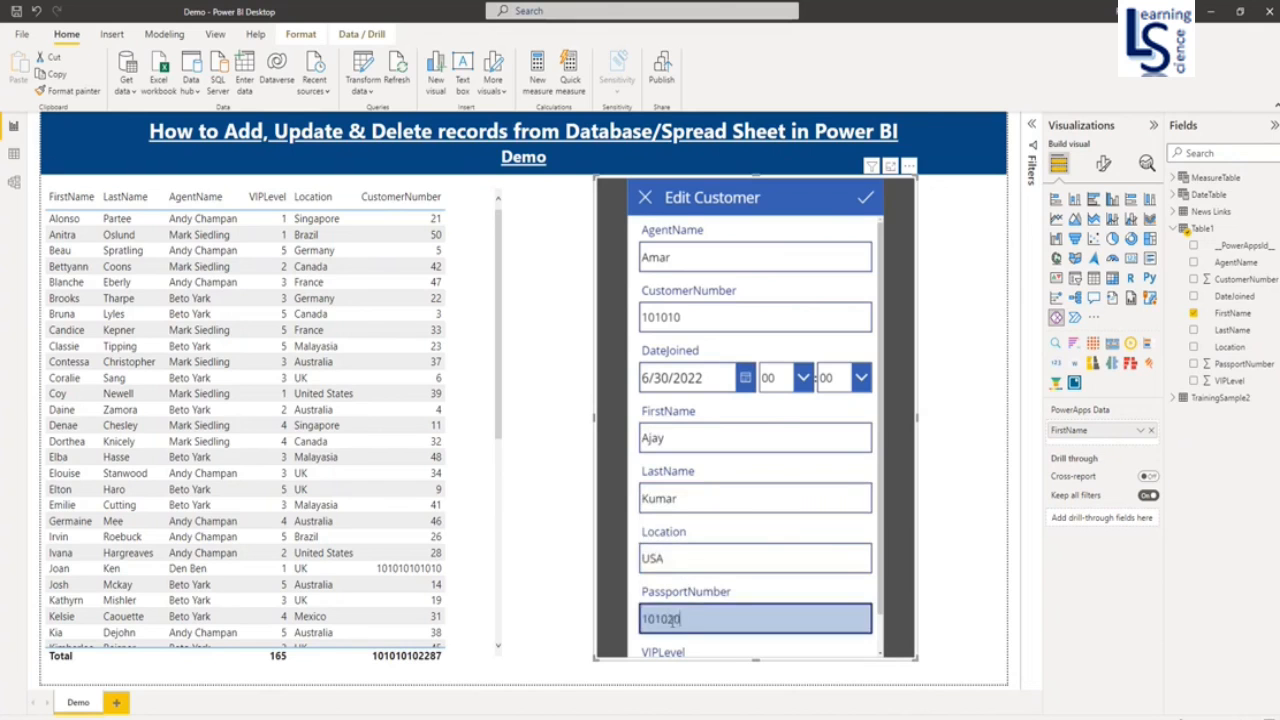
scroll(677, 650, down, 1)
click(682, 643)
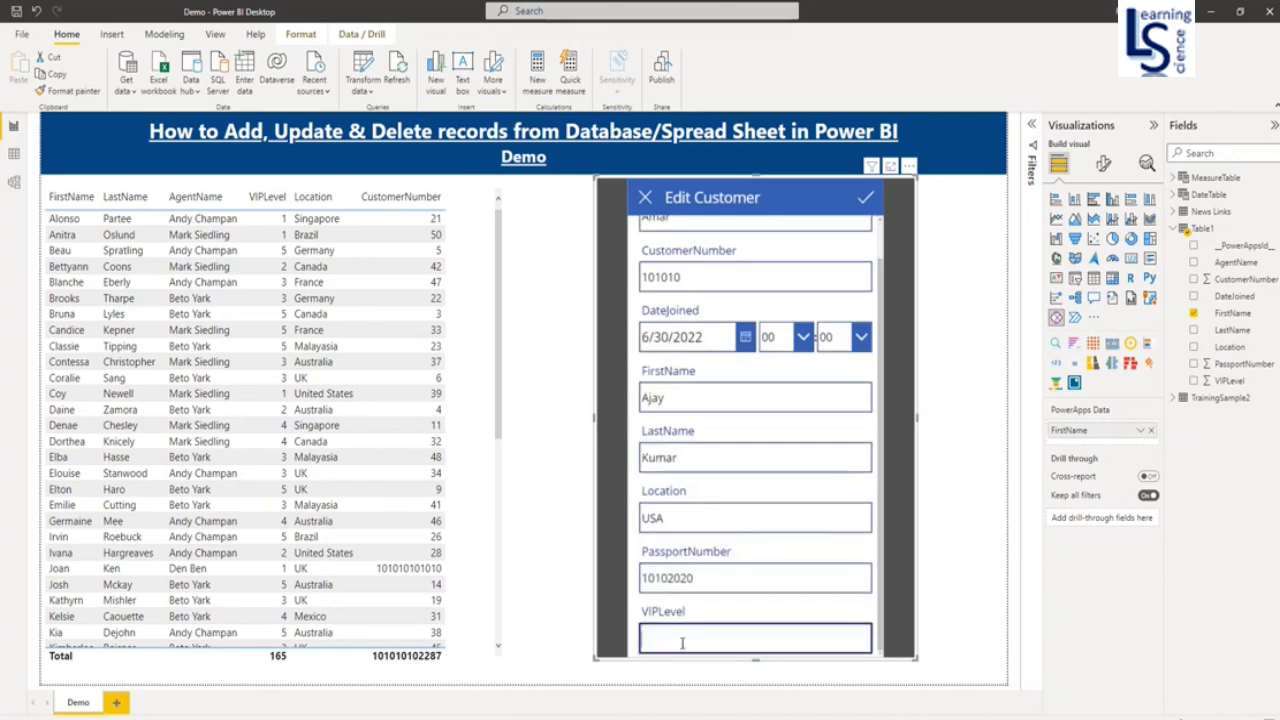
text(1)
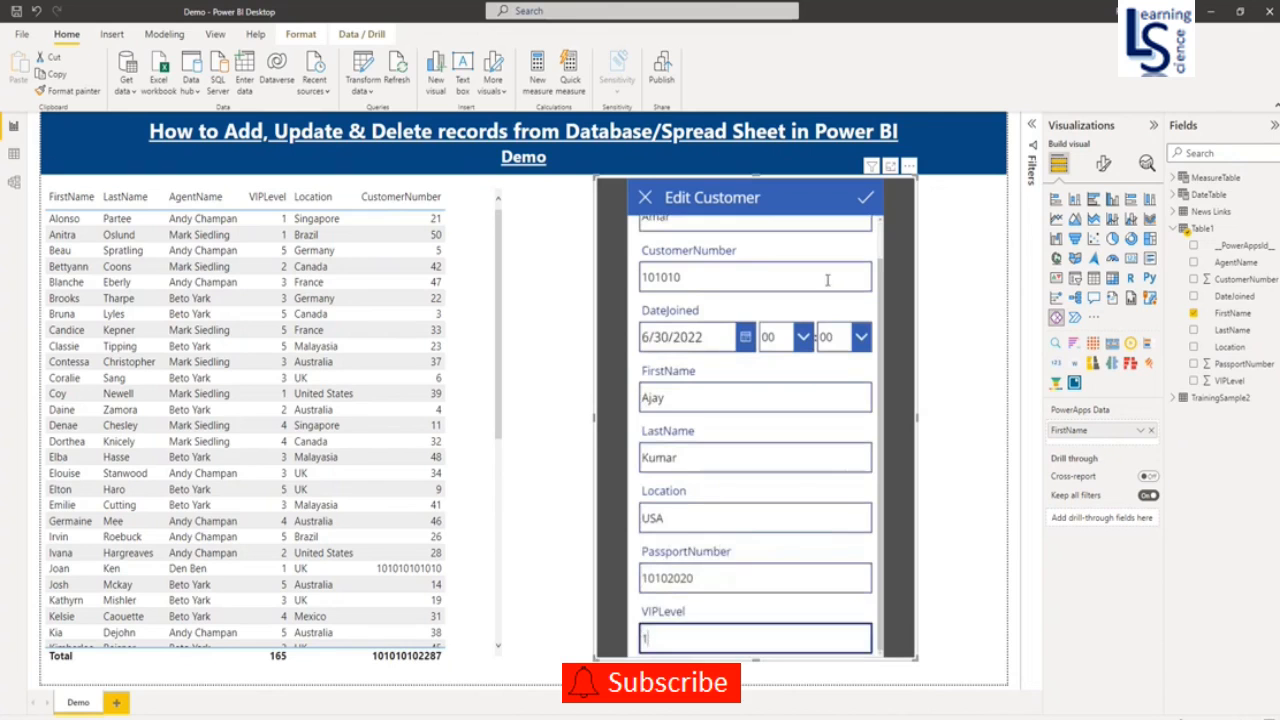
click(867, 204)
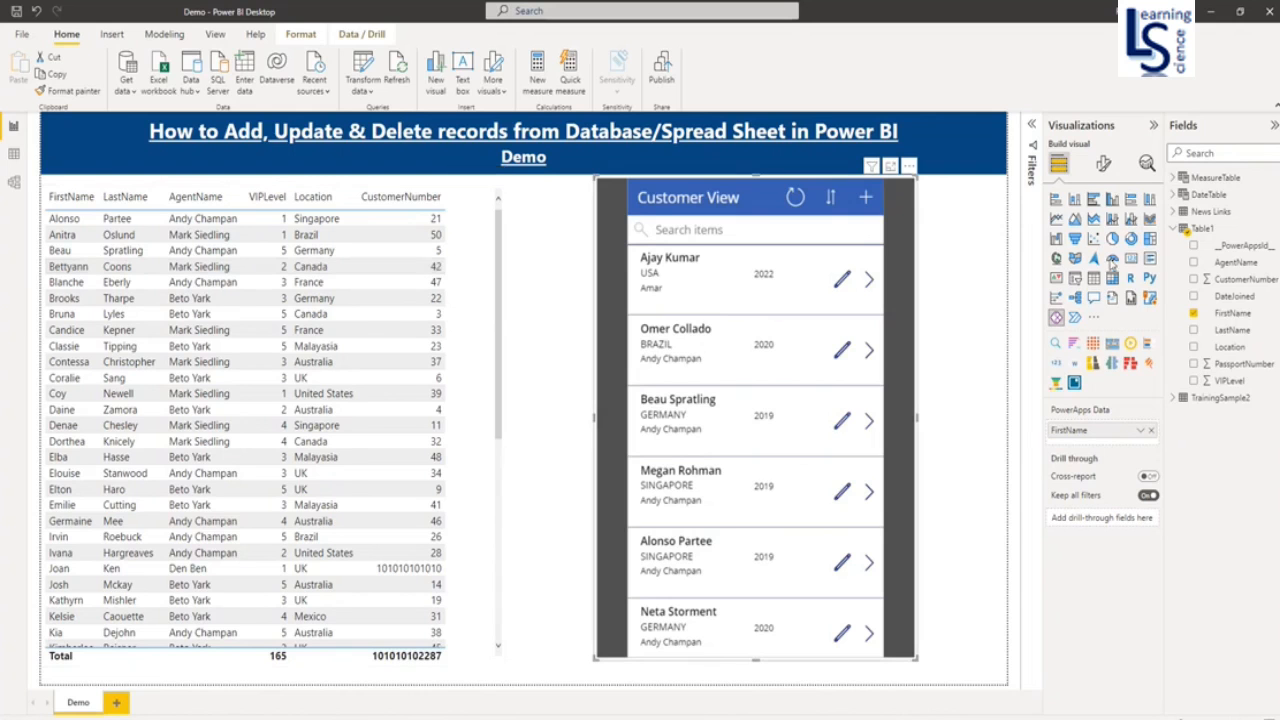
- Refresh Table1 so the table shows the new USA customer and VIPLevel totals 166
right_click(1207, 233)
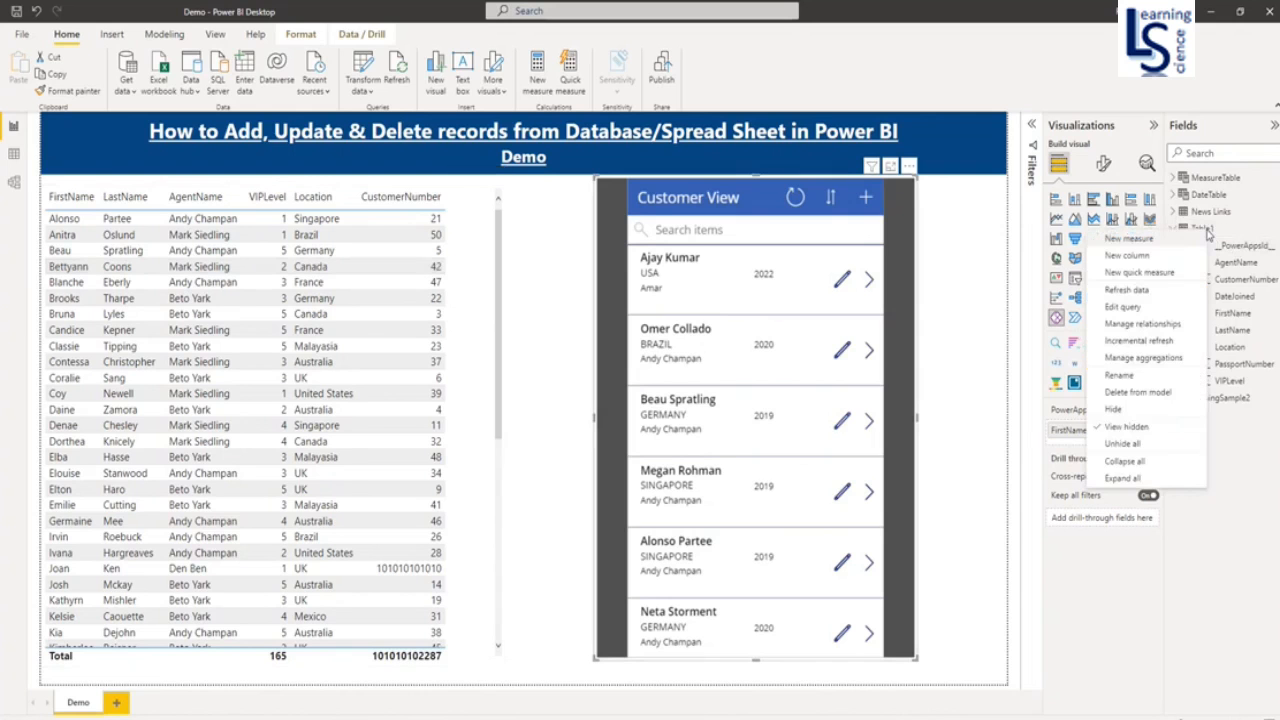
click(1152, 296)
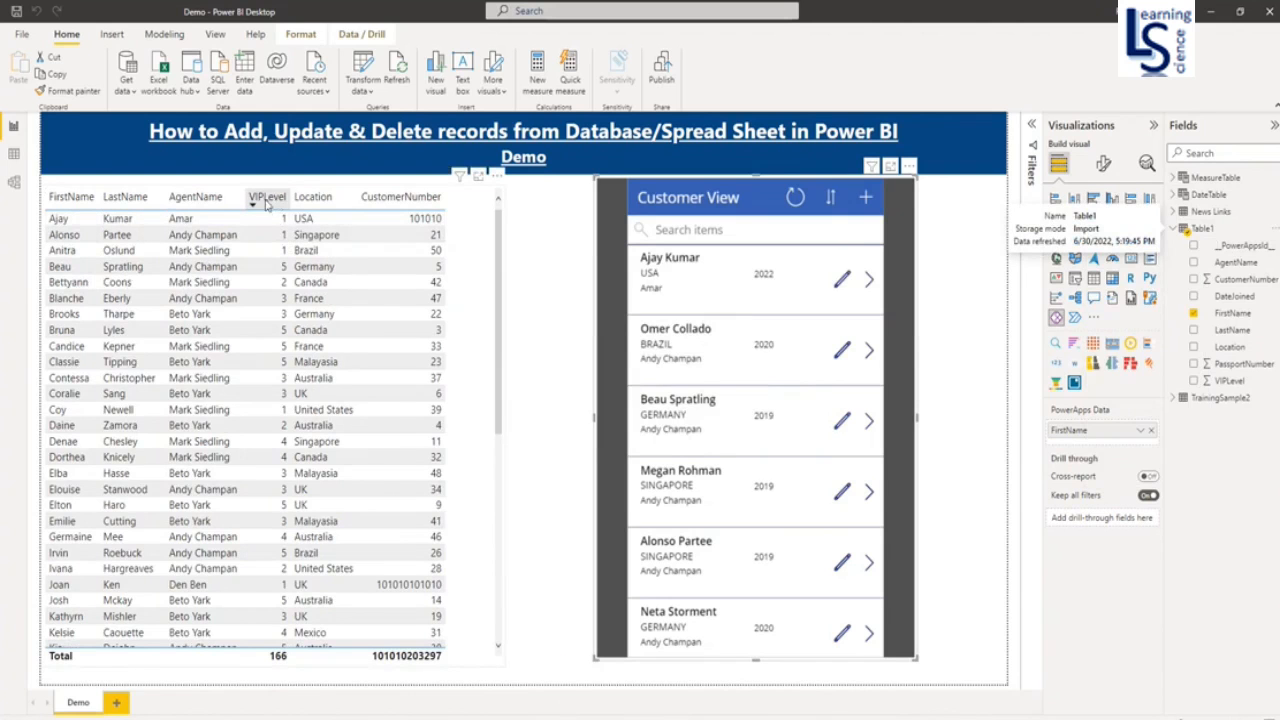
- Change the added customer's VIP level to 2, save it, and refresh Table1 so the total reads 167
click(843, 281)
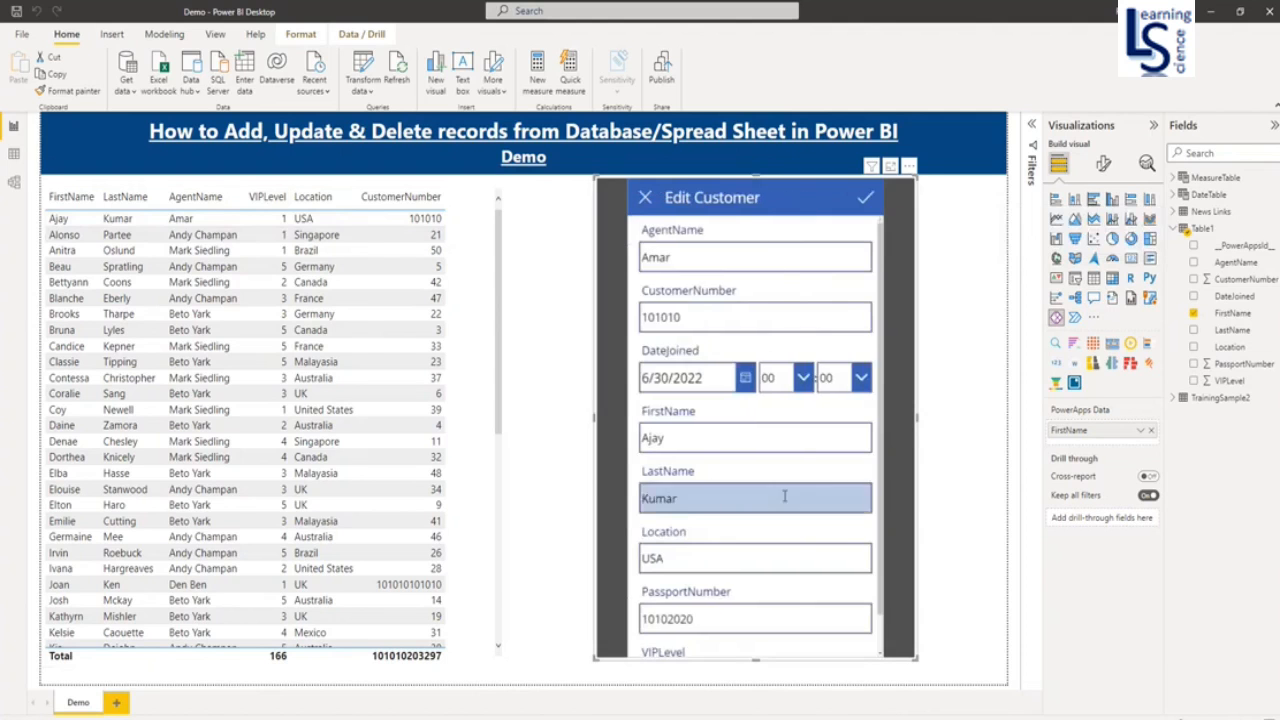
scroll(786, 500, down, 2)
double_click(646, 638)
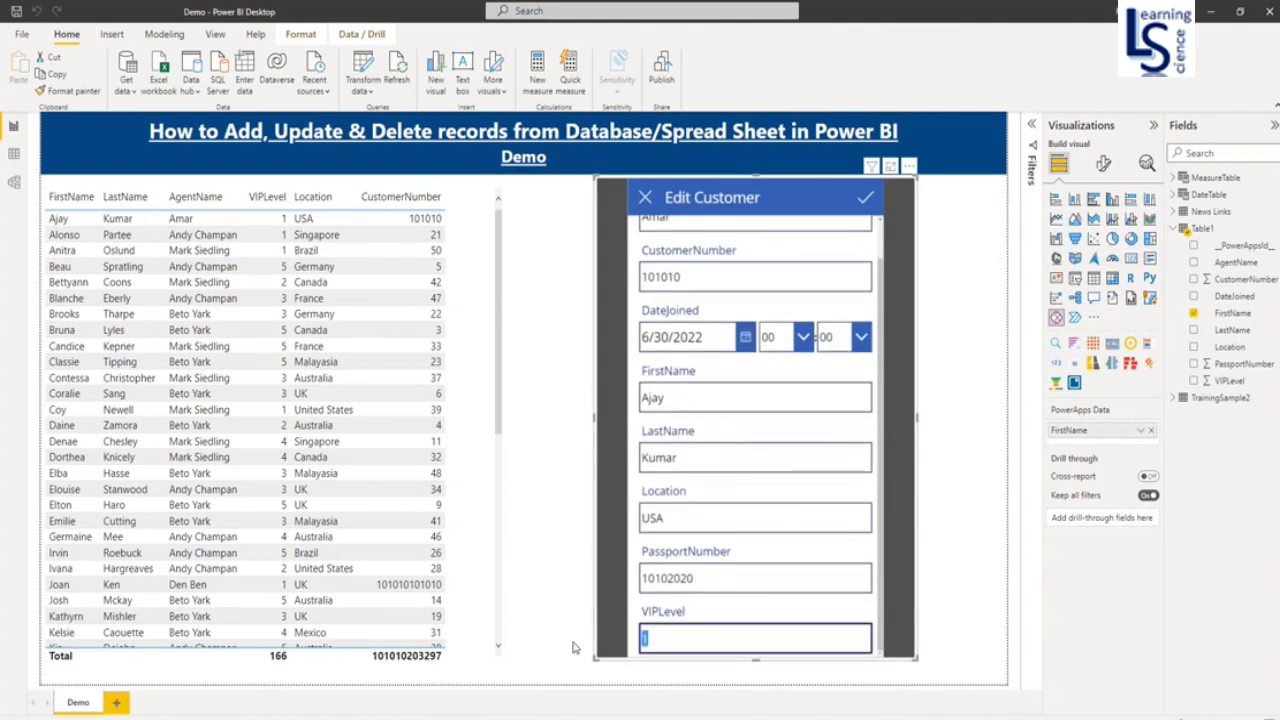
text(2)
click(863, 199)
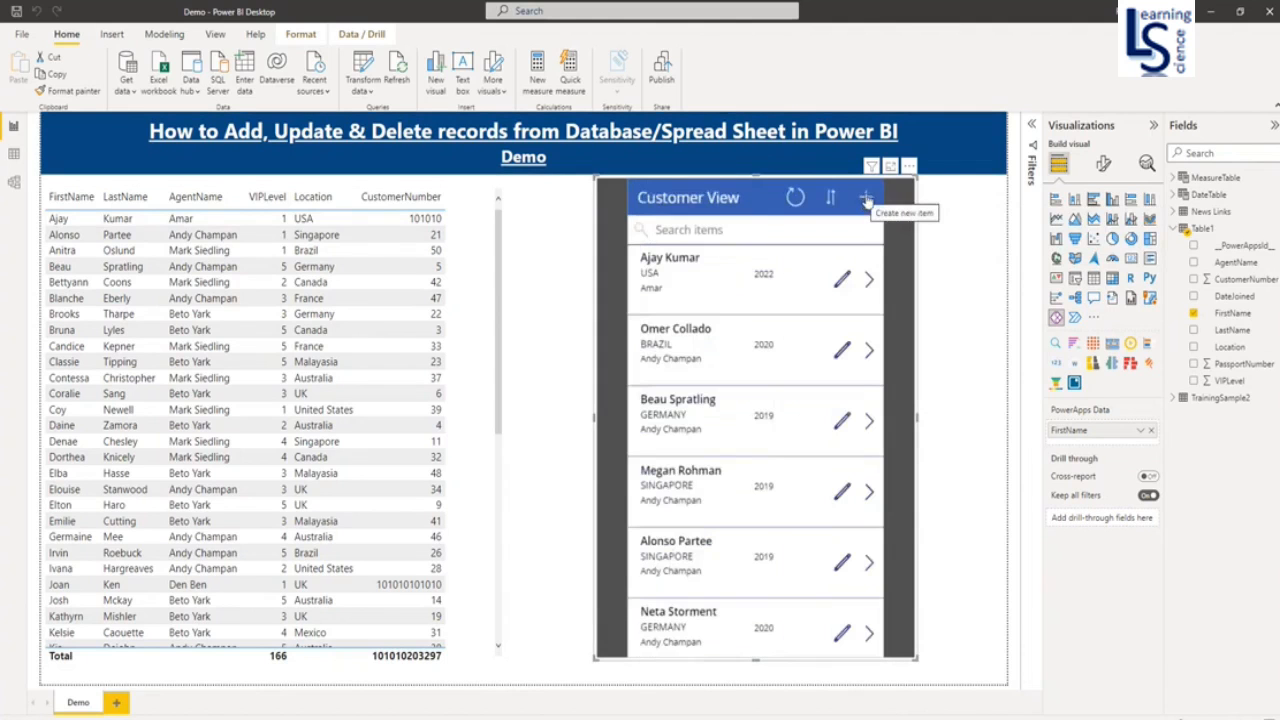
right_click(1199, 230)
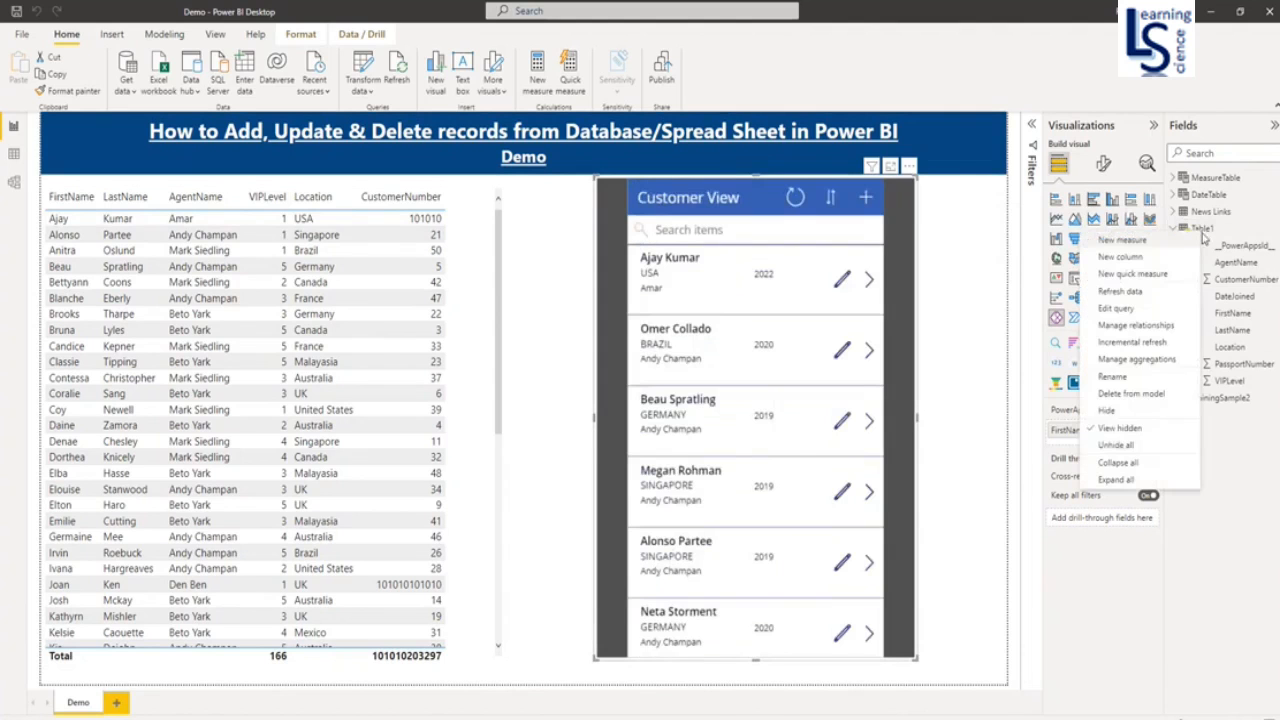
click(1133, 292)
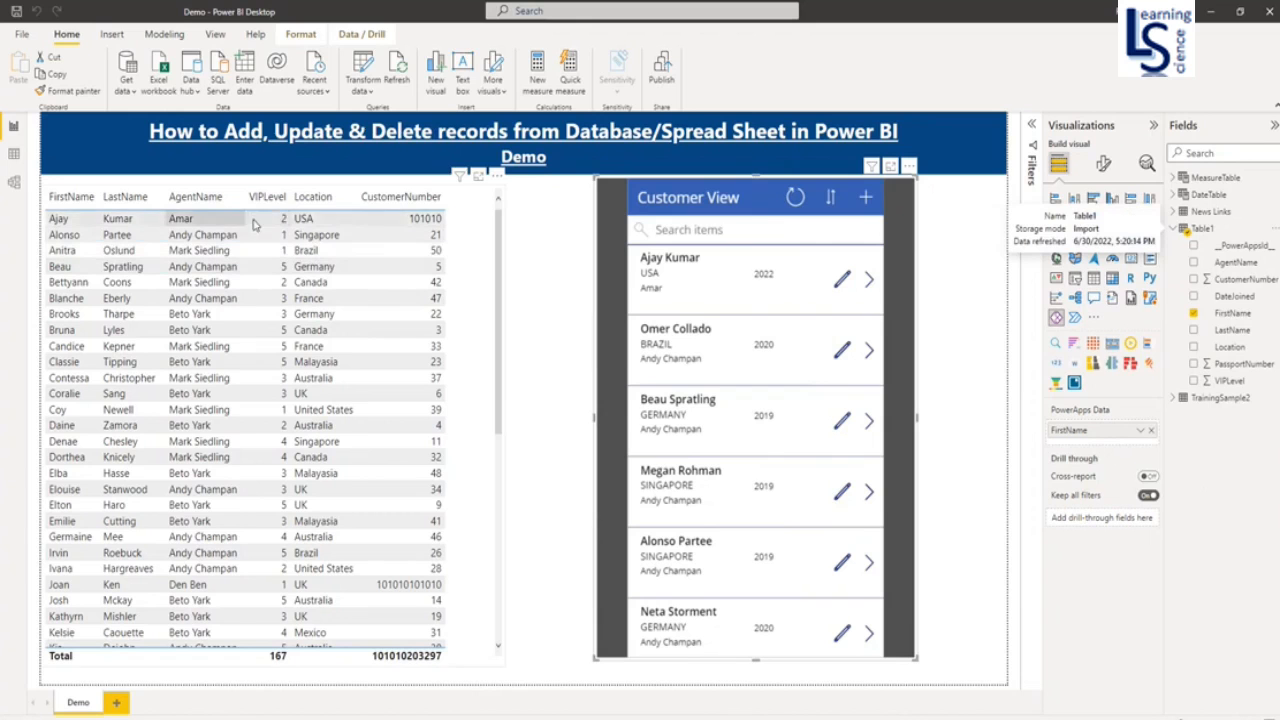
- Delete the added USA customer in the app and refresh Table1 back to 51 rows, total 165
click(870, 281)
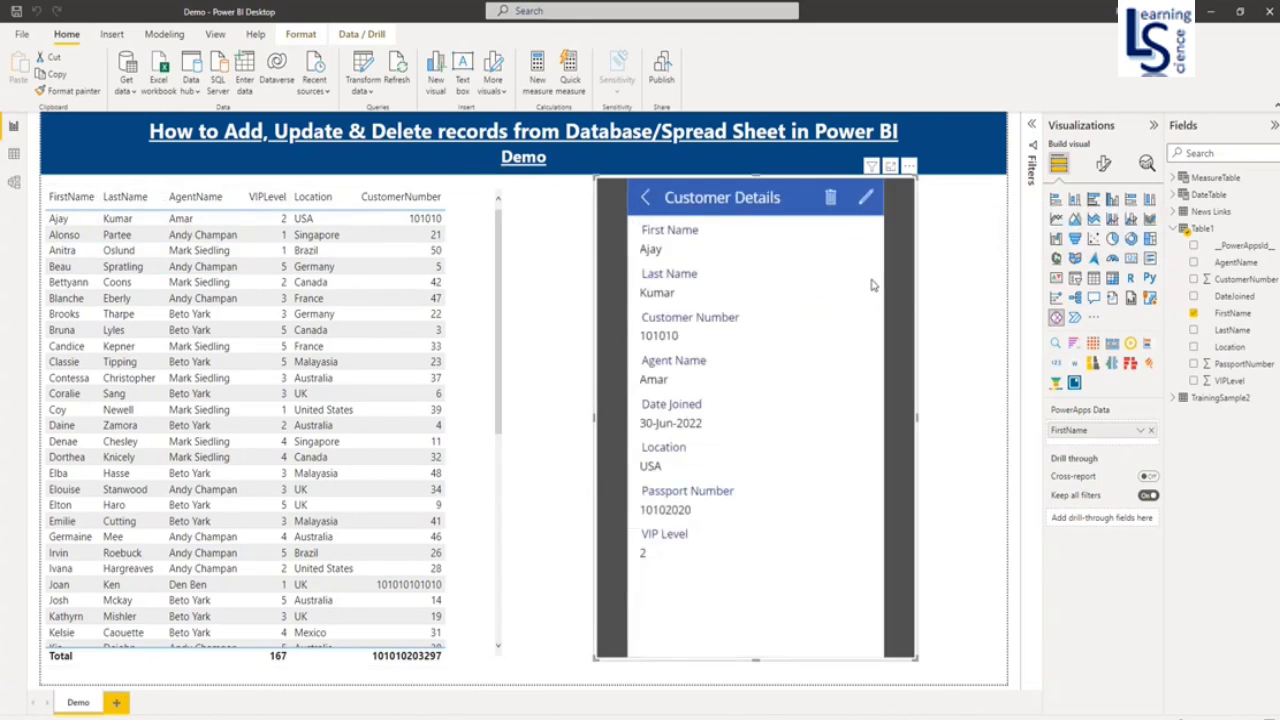
click(831, 197)
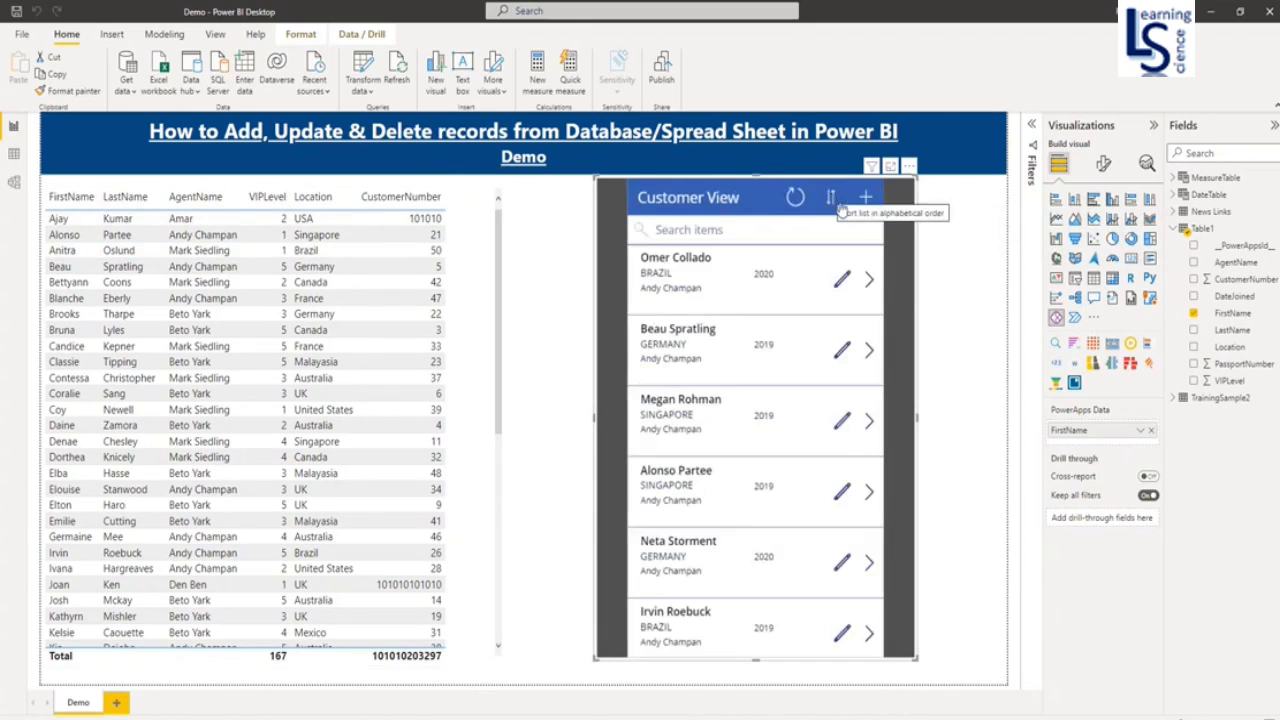
right_click(1208, 232)
click(1132, 292)
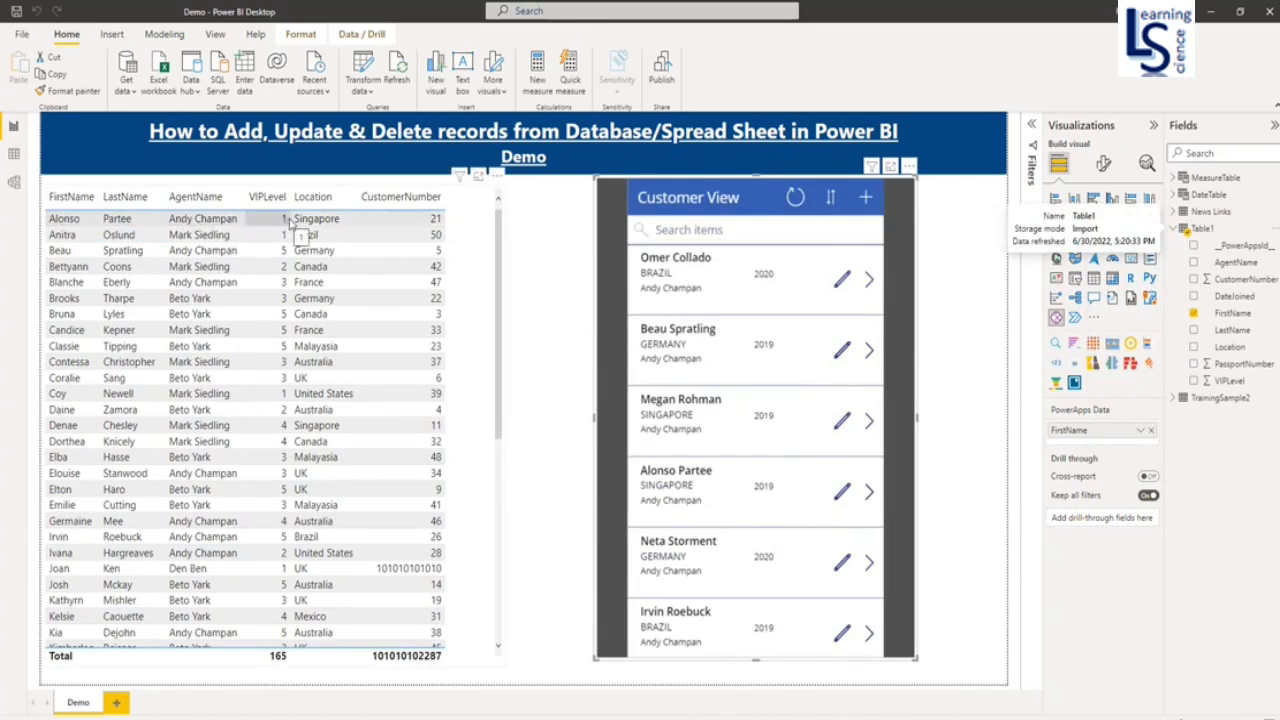
click(985, 403)
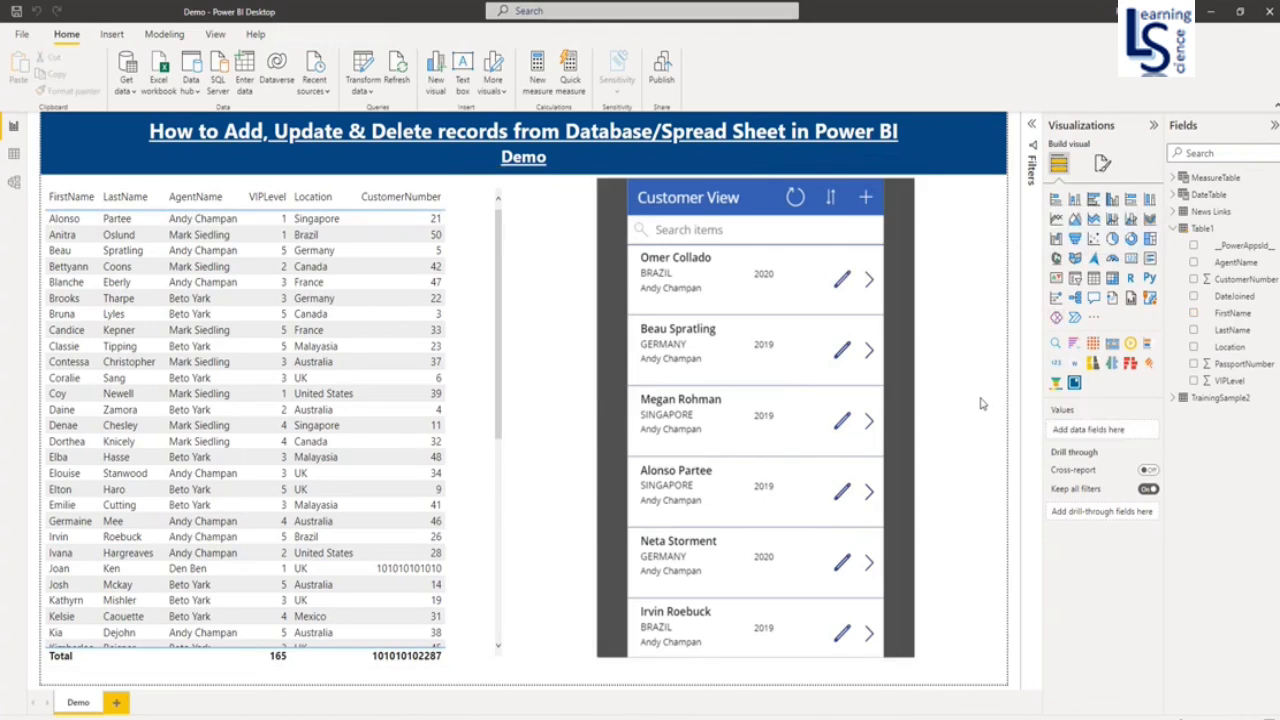